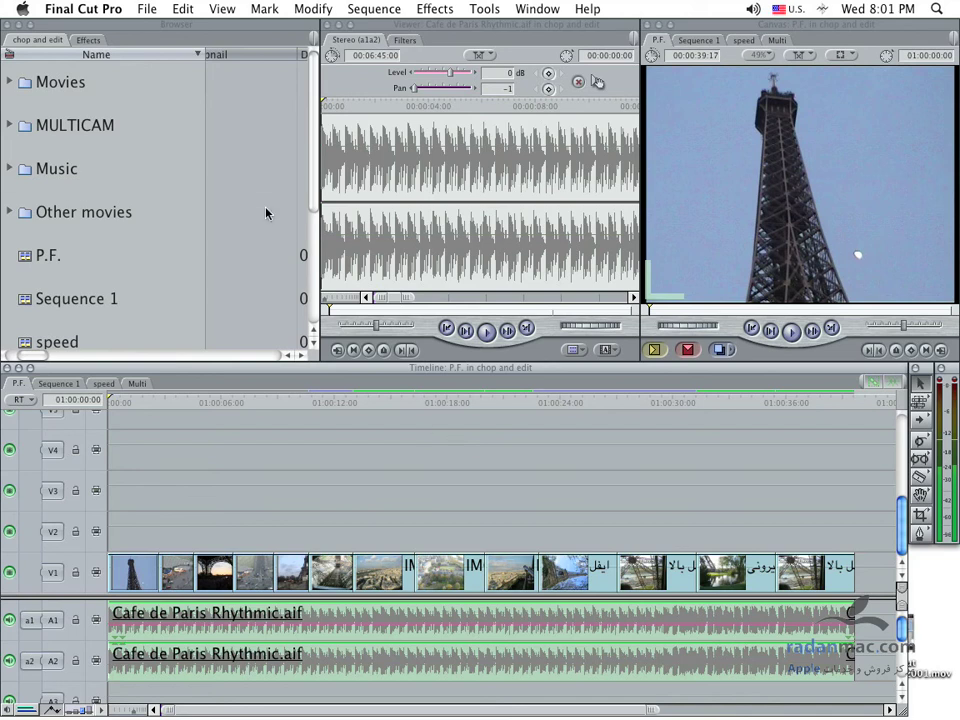
Step: Preview the opening shots, then start a QuickTime movie export and cancel it
{"action": "mouse_move", "coordinate": [168, 402]}
{"action": "left_mouse_down"}
{"action": "mouse_move", "coordinate": [267, 407]}
{"action": "mouse_move", "coordinate": [135, 409]}
{"action": "left_mouse_up"}
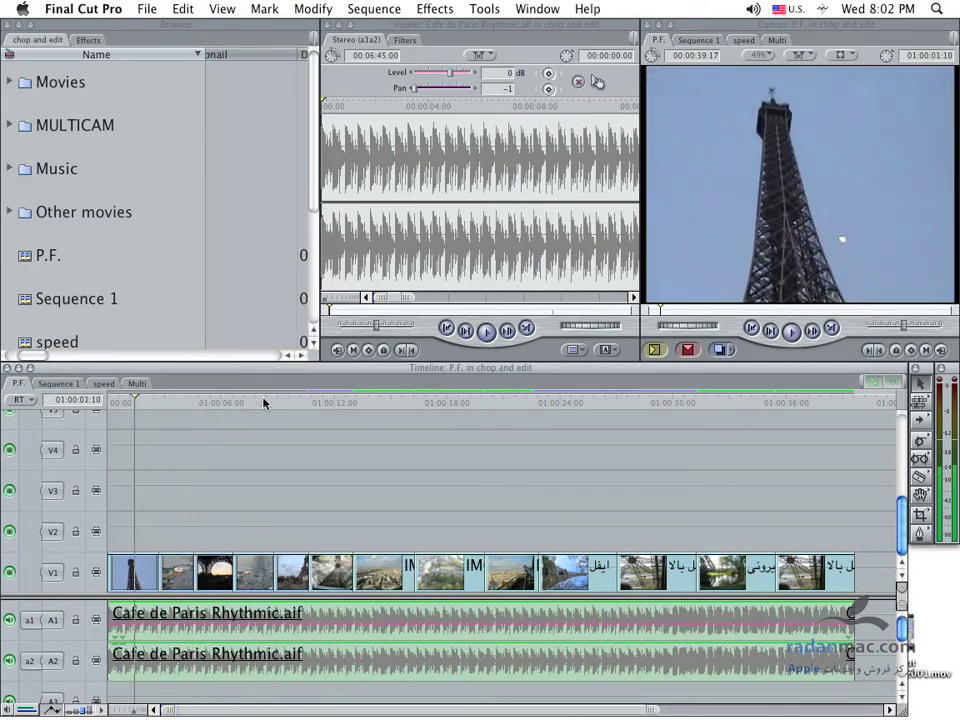
{"action": "left_click", "coordinate": [153, 6]}
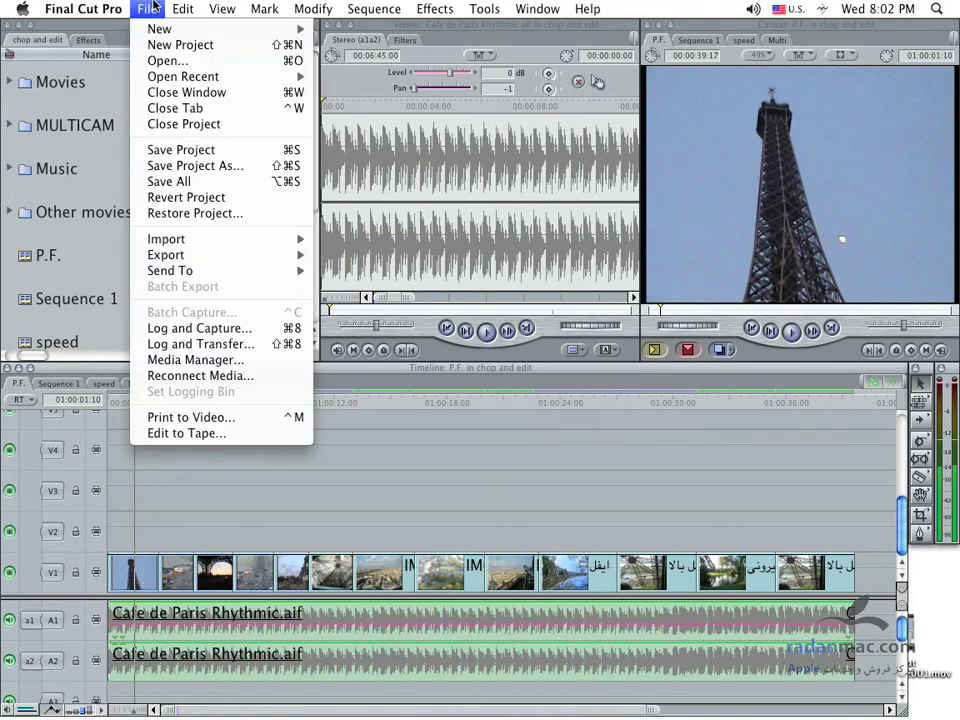
{"action": "mouse_move", "coordinate": [201, 256]}
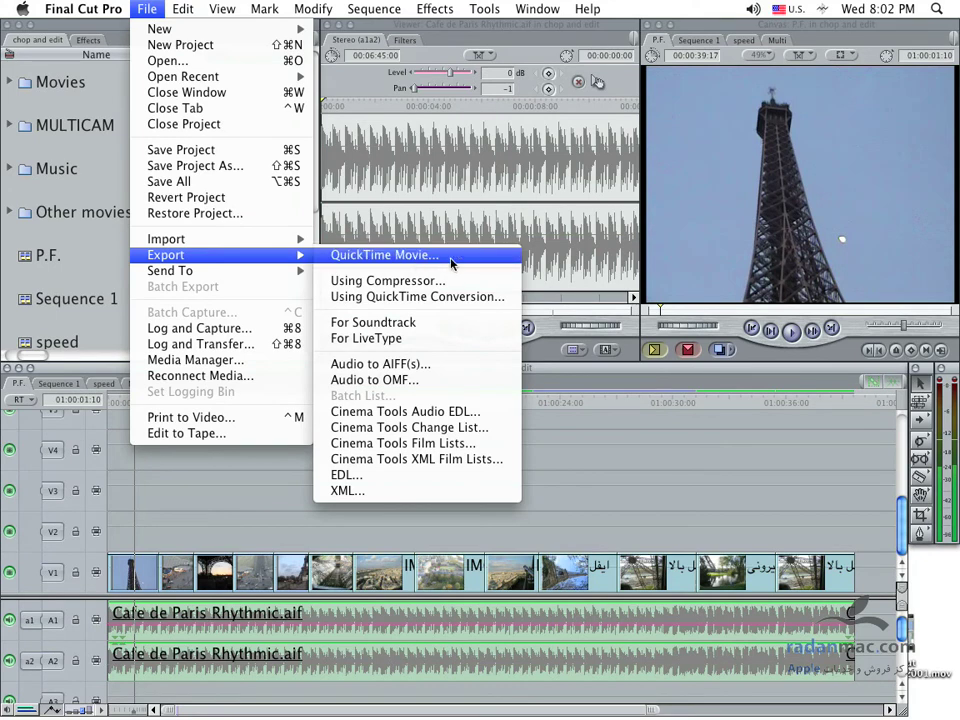
{"action": "left_click", "coordinate": [409, 262]}
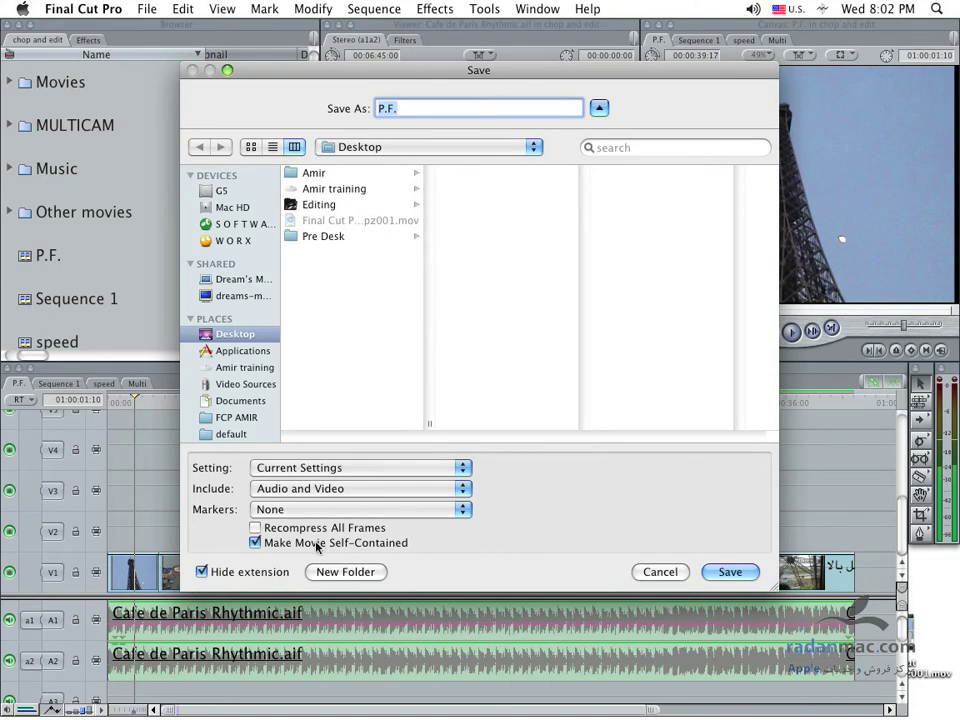
{"action": "left_click", "coordinate": [665, 574]}
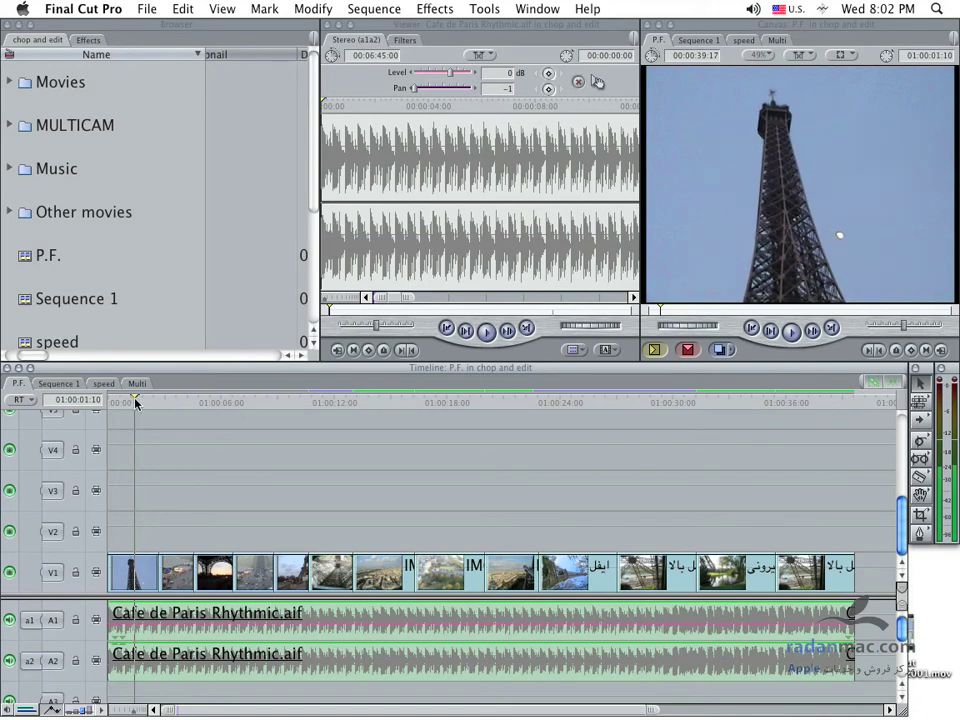
Step: Mark an In point at 01:00:05:19 and an Out point at 01:00:22:00
{"action": "left_click_drag", "start_coordinate": [137, 403], "coordinate": [101, 404]}
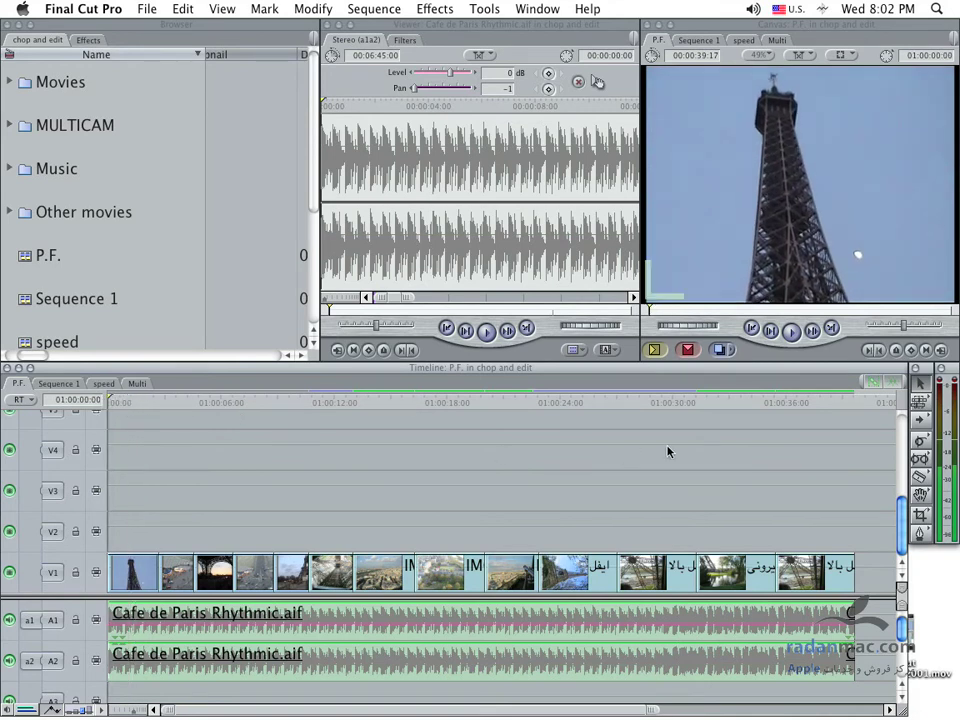
{"action": "left_click", "coordinate": [853, 404]}
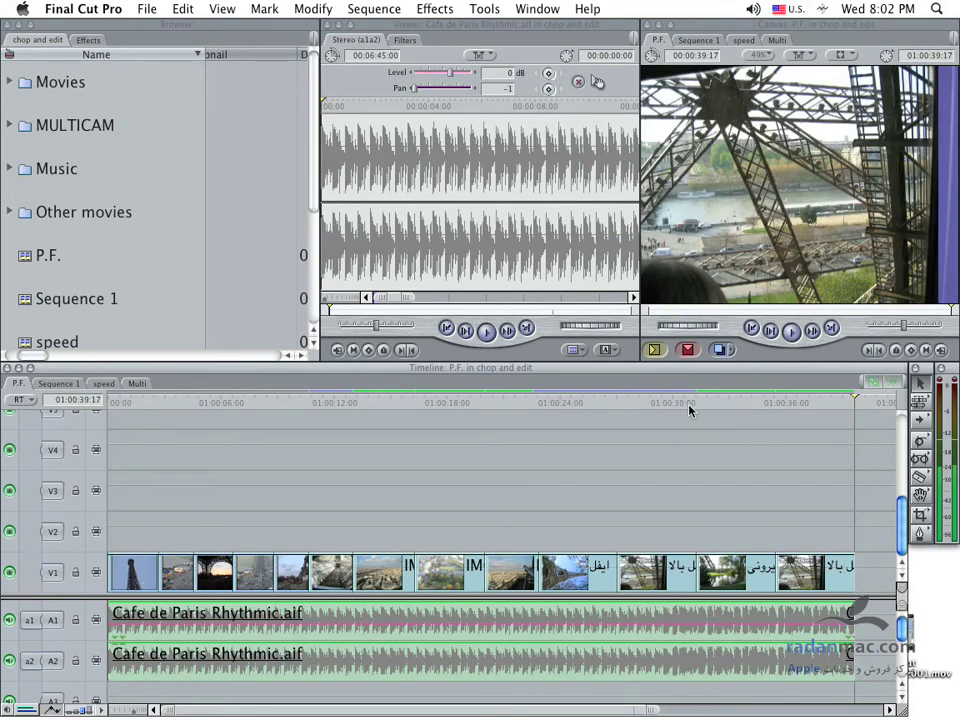
{"action": "left_click_drag", "start_coordinate": [227, 403], "coordinate": [217, 404]}
{"action": "key", "text": "i"}
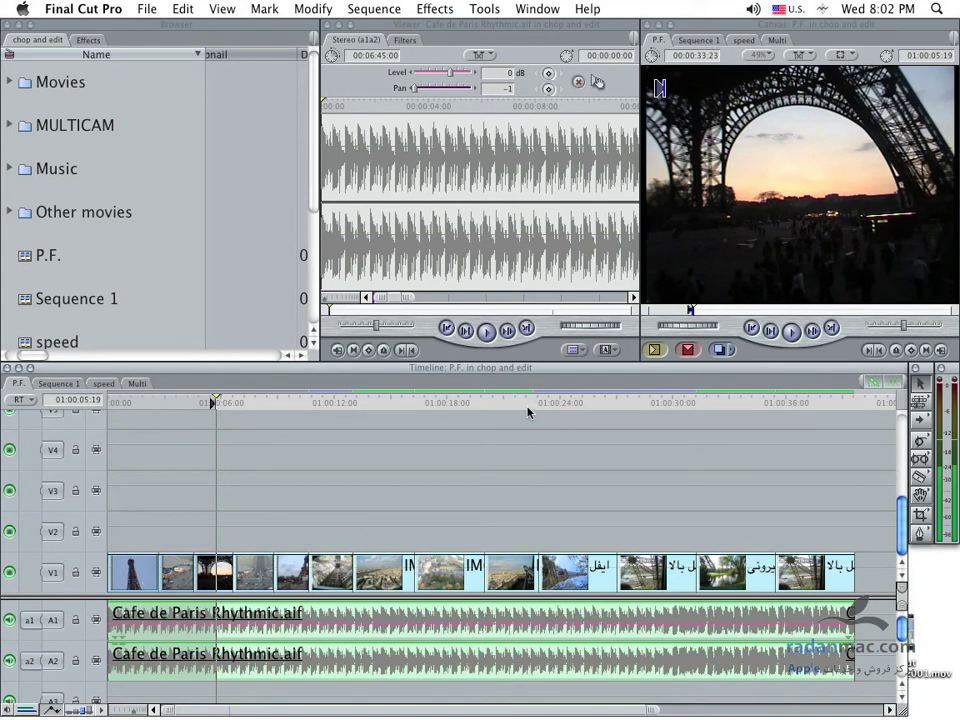
{"action": "left_click_drag", "start_coordinate": [528, 406], "coordinate": [522, 406]}
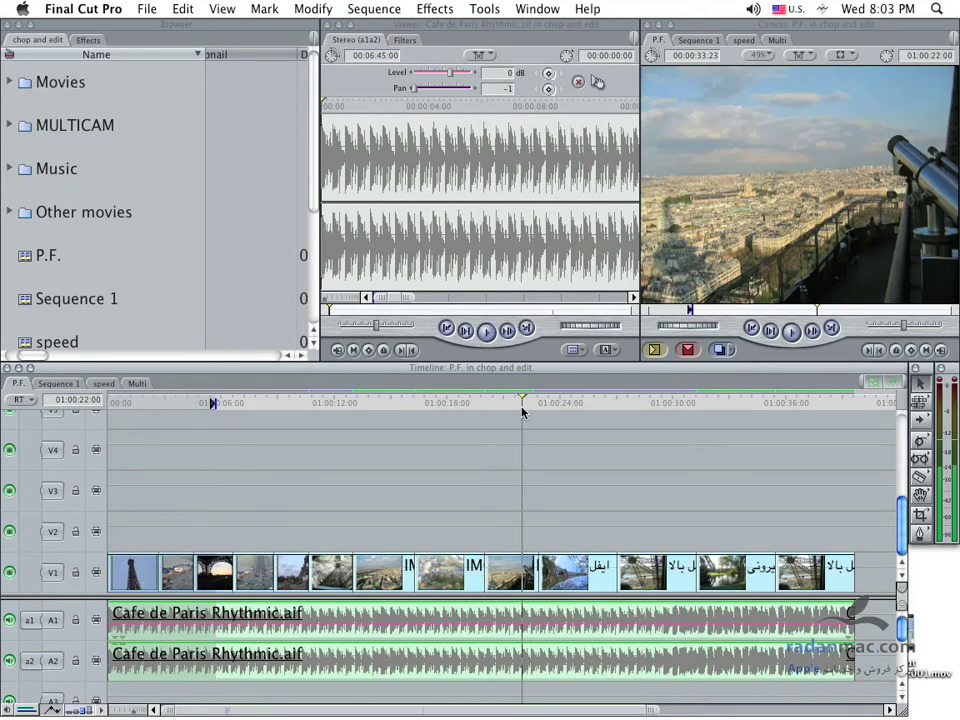
{"action": "key", "text": "o"}
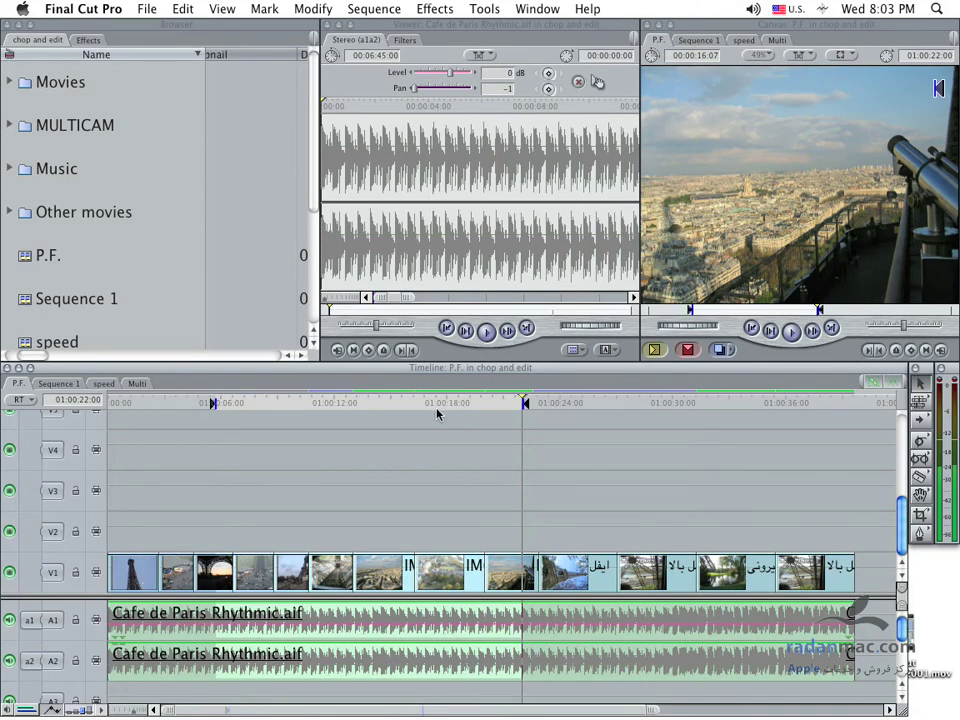
Step: Review the marked range, stepping the playhead back from 01:00:10:17 to 01:00:07:20
{"action": "left_click_drag", "start_coordinate": [450, 405], "coordinate": [307, 404]}
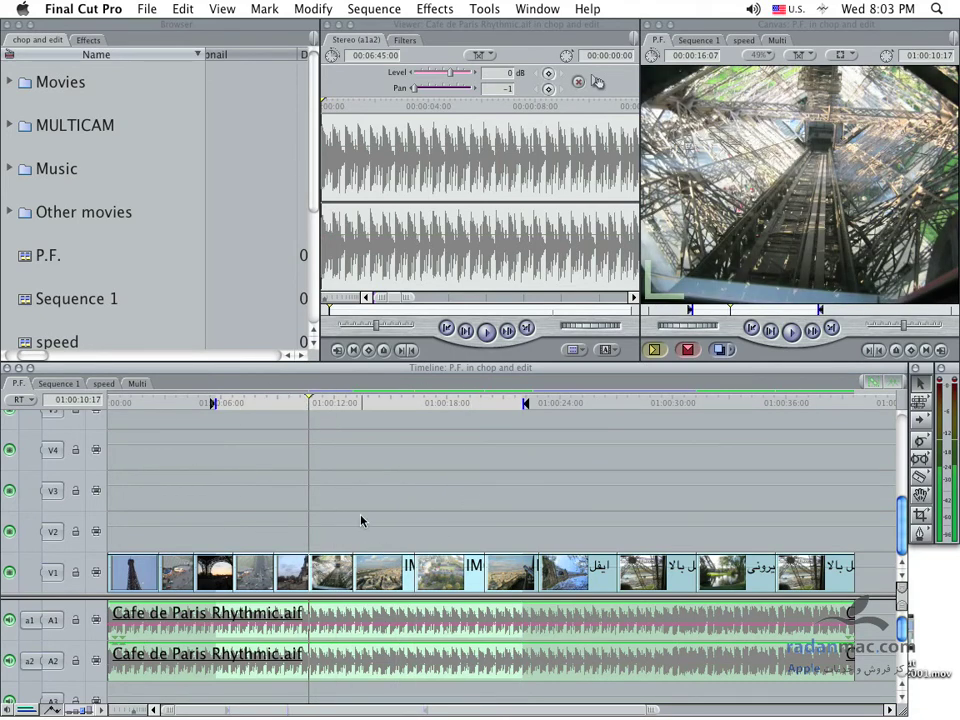
{"action": "left_click", "coordinate": [292, 404]}
{"action": "left_click", "coordinate": [275, 404]}
{"action": "left_click", "coordinate": [255, 404]}
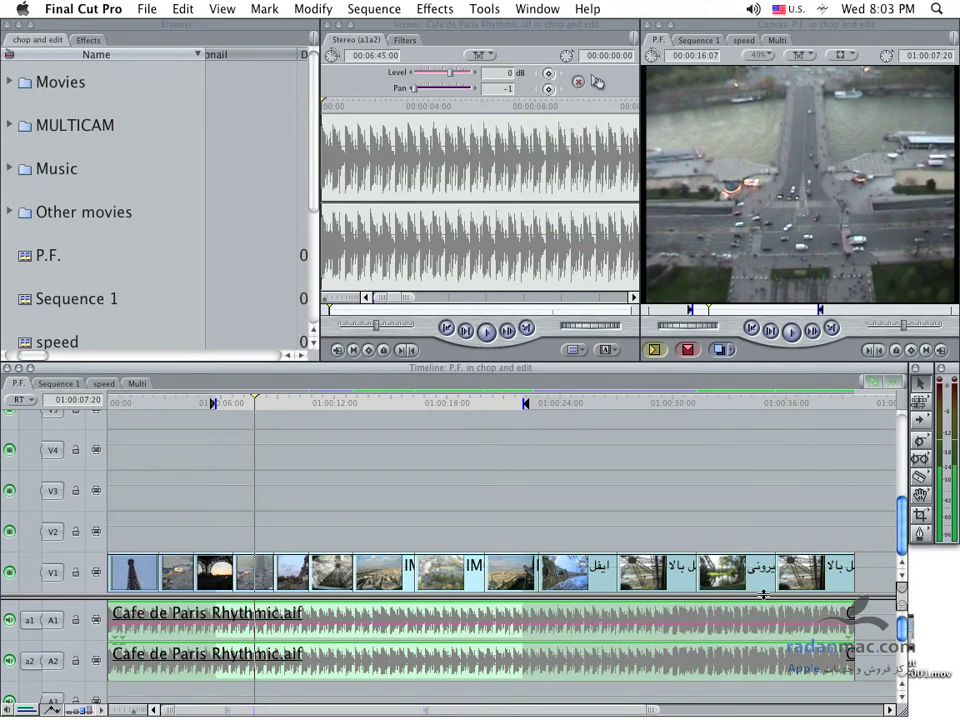
{"action": "left_click", "coordinate": [151, 8]}
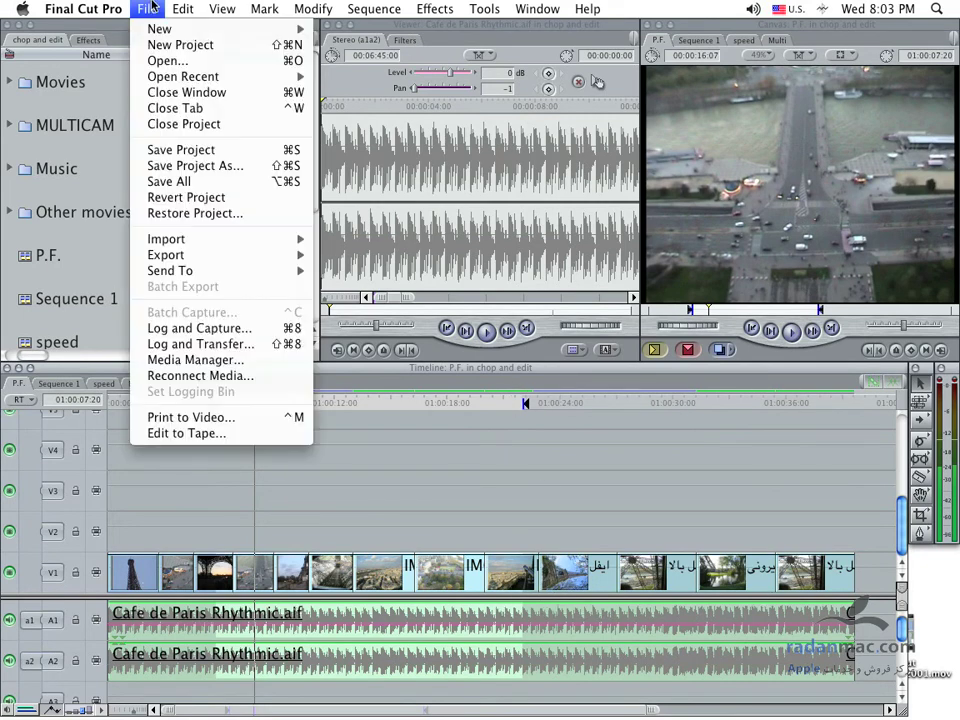
{"action": "mouse_move", "coordinate": [225, 255]}
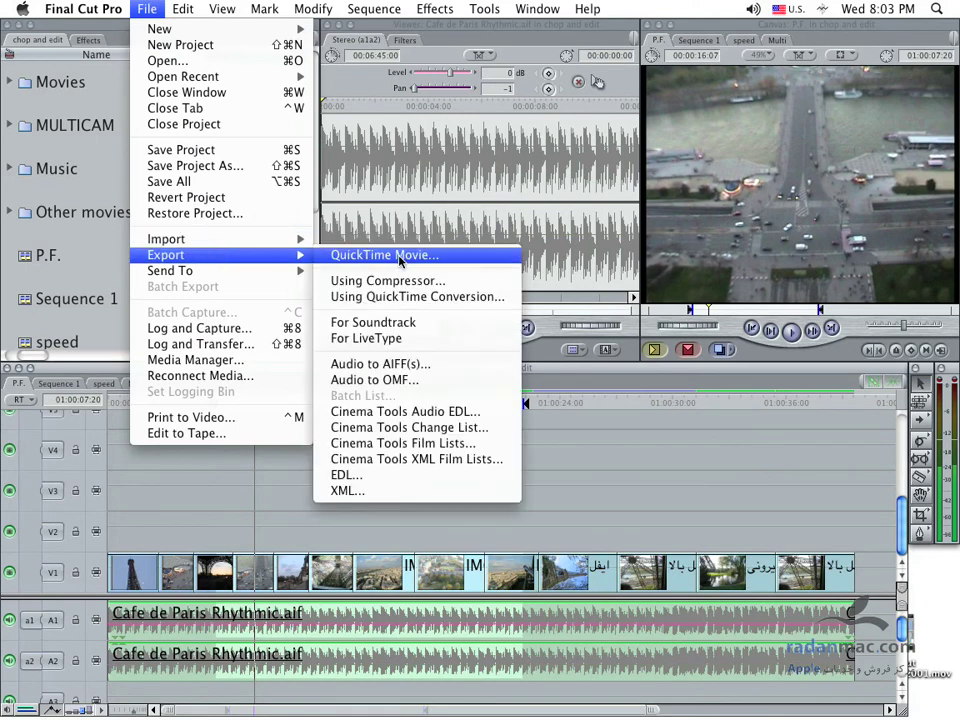
{"action": "left_click", "coordinate": [411, 258]}
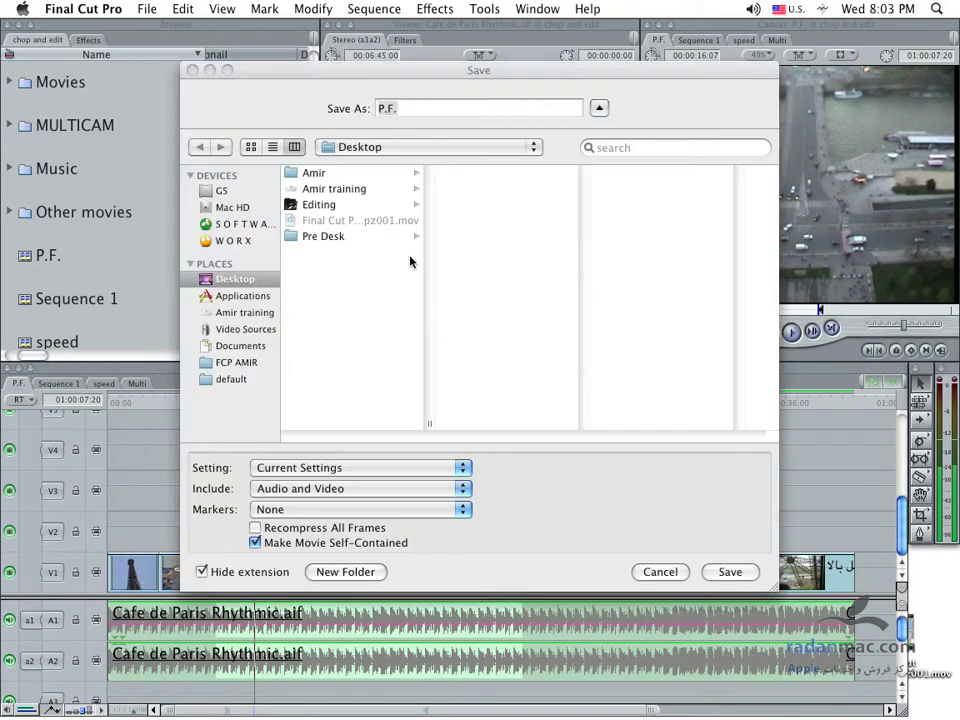
{"action": "left_click_drag", "start_coordinate": [268, 80], "coordinate": [300, 86]}
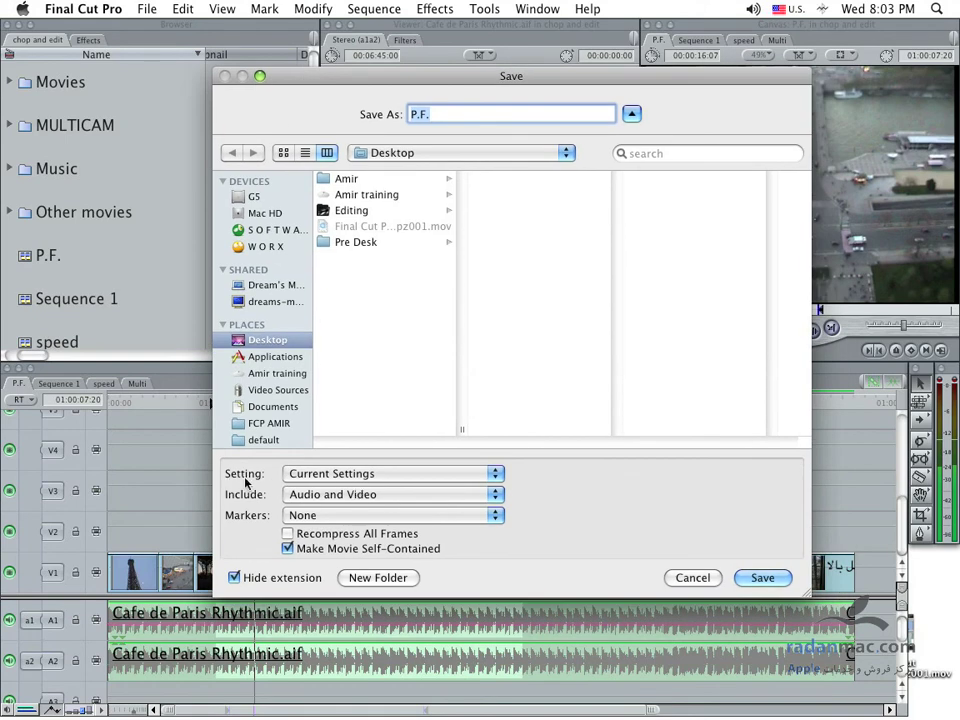
{"action": "left_click", "coordinate": [413, 474]}
{"action": "left_click", "coordinate": [714, 470]}
{"action": "key", "text": "Escape"}
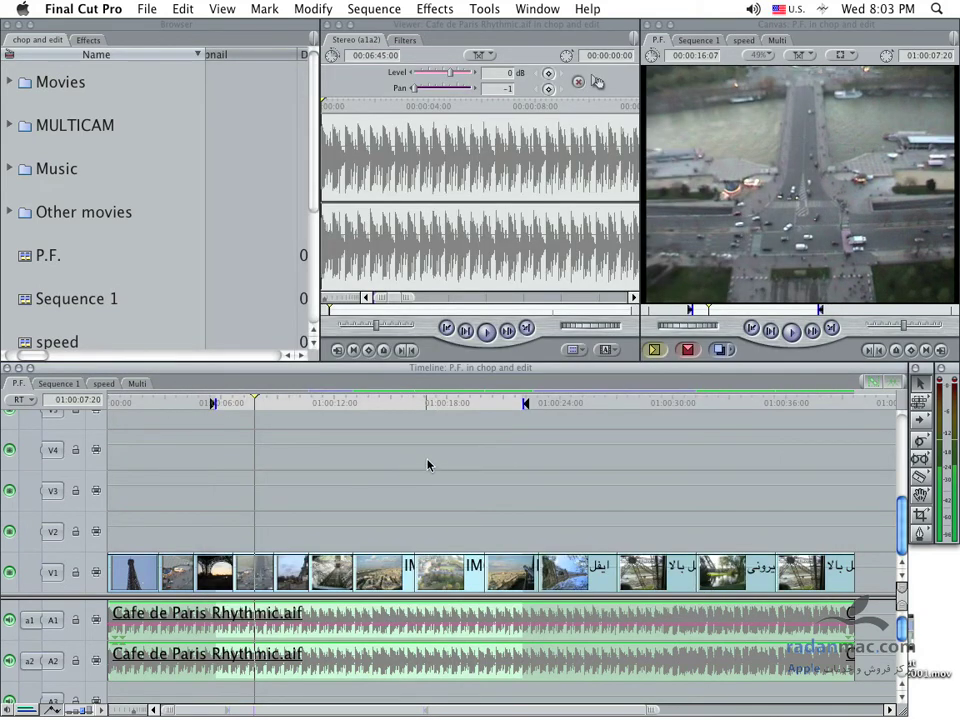
{"action": "left_click", "coordinate": [373, 9]}
{"action": "left_click", "coordinate": [330, 78]}
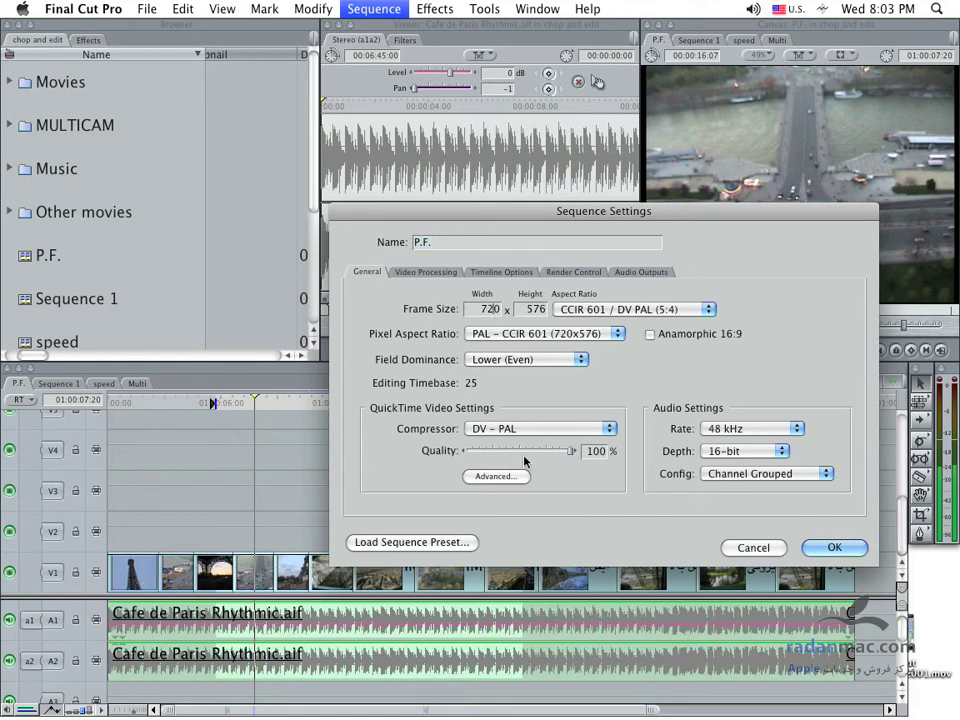
{"action": "key", "text": "Return"}
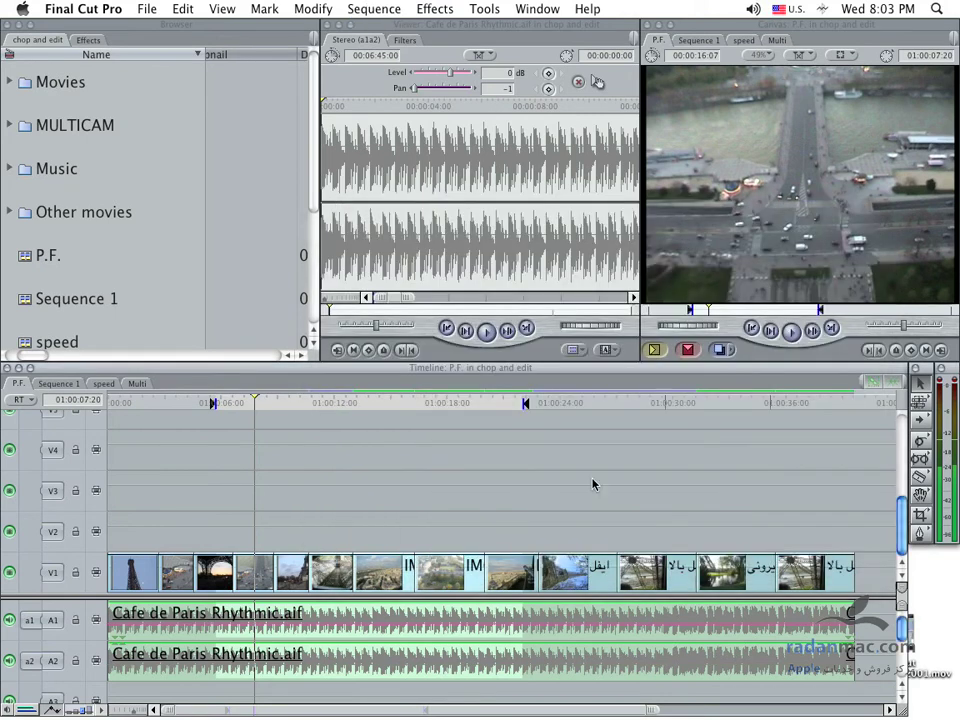
Step: Start a QuickTime Movie export and nudge its save window into place
{"action": "left_click", "coordinate": [148, 8]}
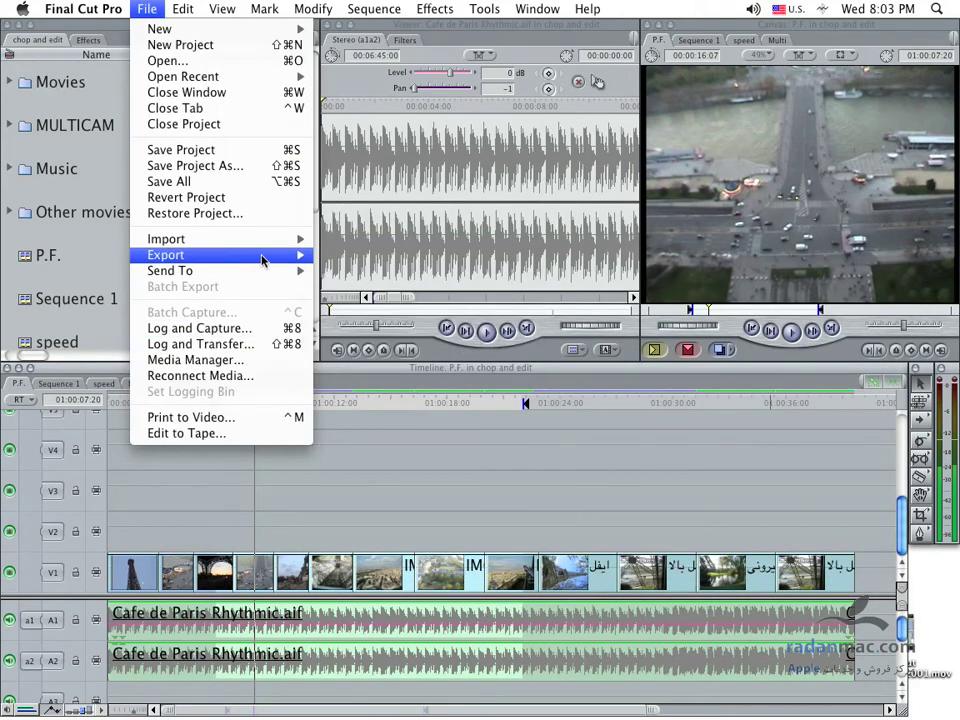
{"action": "mouse_move", "coordinate": [264, 257]}
{"action": "left_click", "coordinate": [387, 257]}
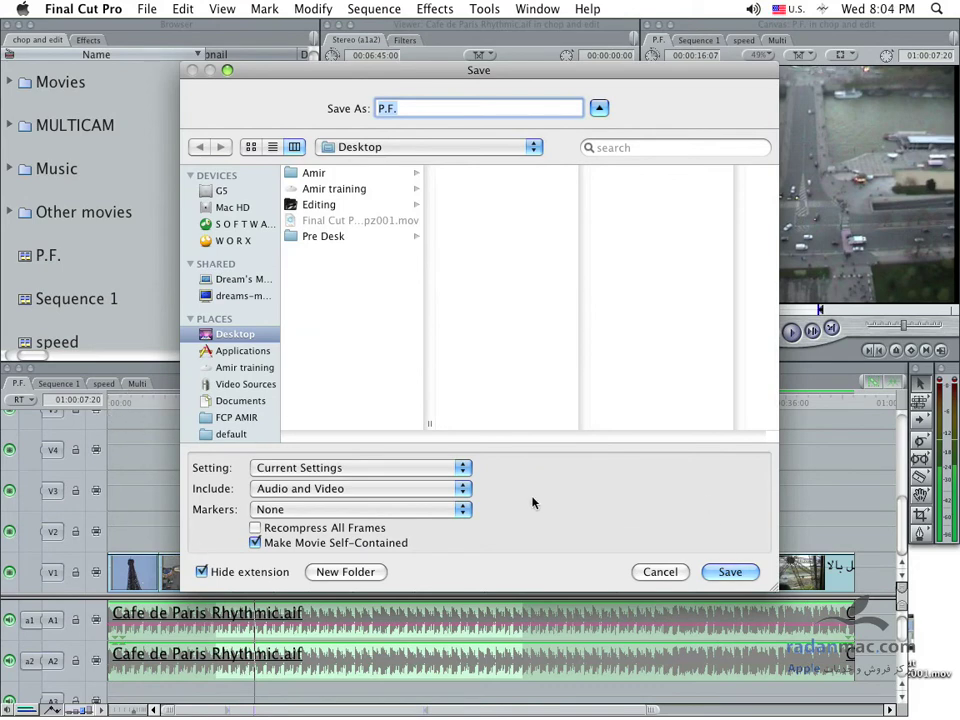
{"action": "left_click_drag", "start_coordinate": [260, 68], "coordinate": [272, 56]}
Step: Show the Setting preset list and scroll down to Custom... at its end
{"action": "left_click", "coordinate": [368, 458]}
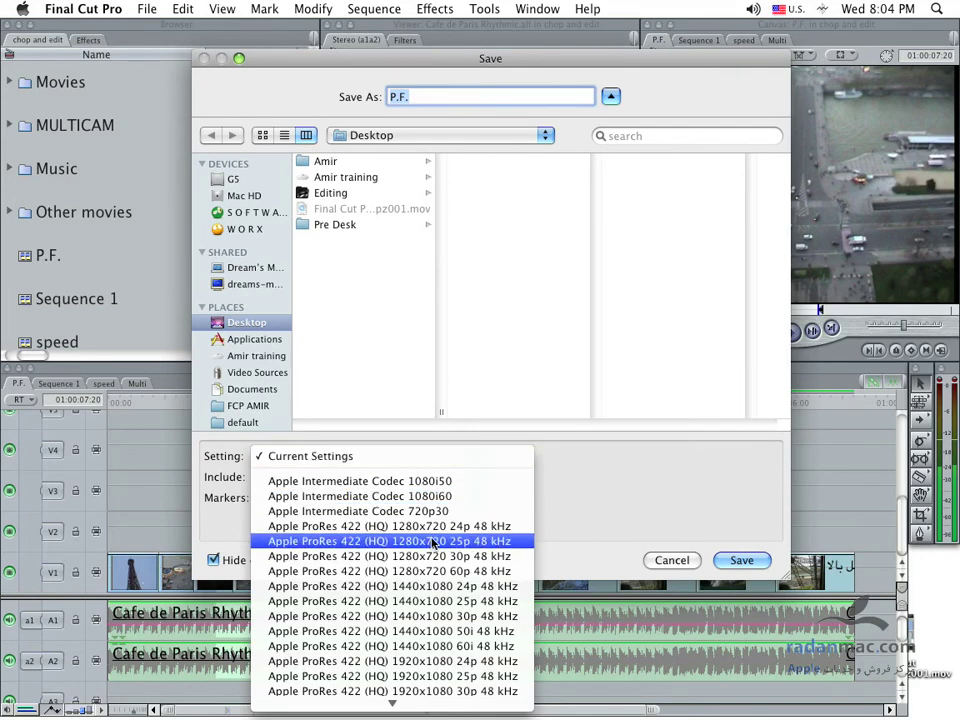
{"action": "scroll", "coordinate": [440, 640], "scroll_direction": "down", "scroll_amount": 3}
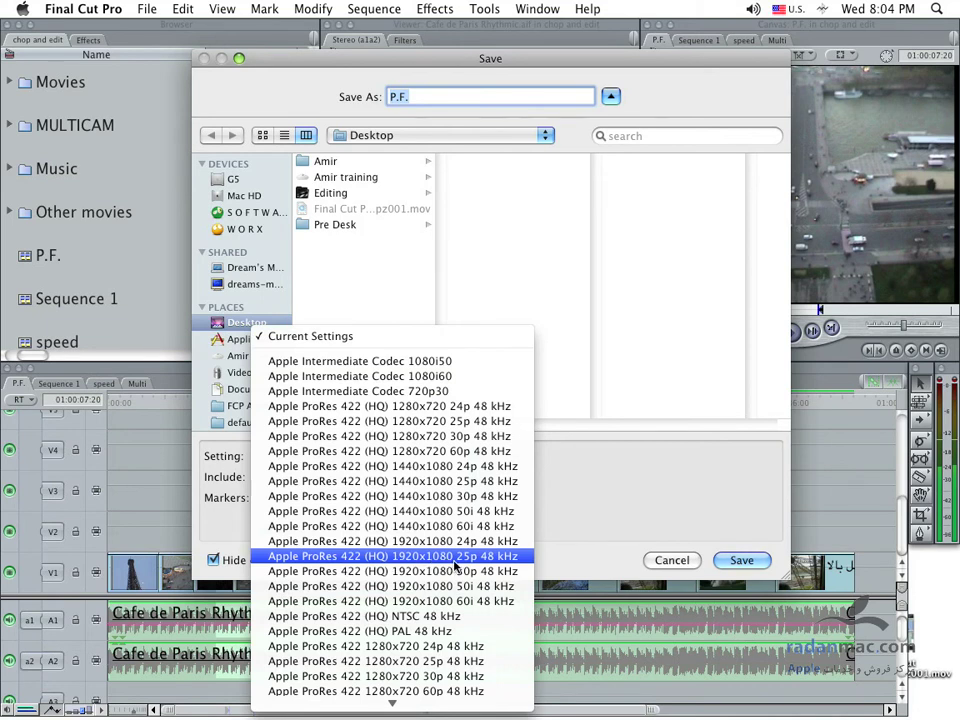
{"action": "scroll", "coordinate": [457, 604], "scroll_direction": "down", "scroll_amount": 10}
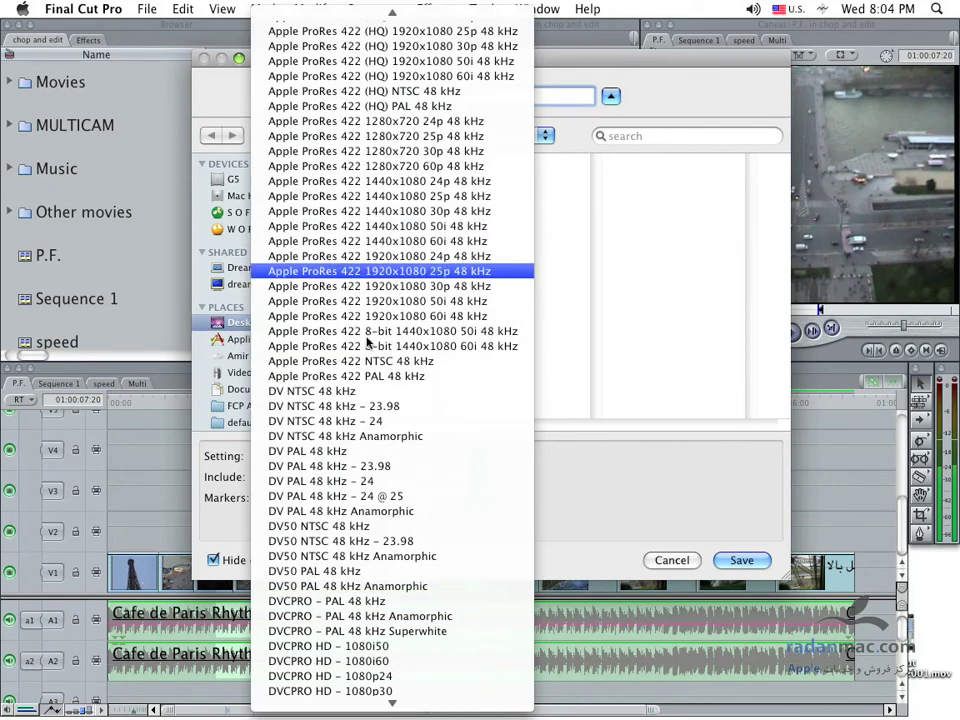
{"action": "scroll", "coordinate": [360, 560], "scroll_direction": "down", "scroll_amount": 7}
{"action": "scroll", "coordinate": [377, 593], "scroll_direction": "down", "scroll_amount": 3}
{"action": "scroll", "coordinate": [378, 595], "scroll_direction": "up", "scroll_amount": 2}
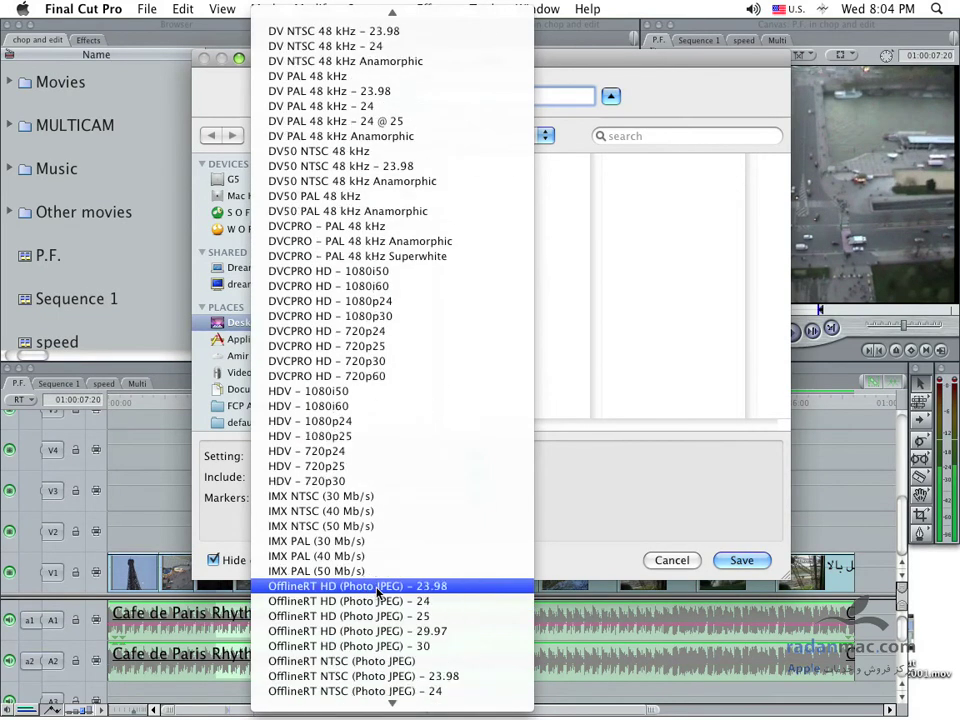
{"action": "scroll", "coordinate": [395, 566], "scroll_direction": "down", "scroll_amount": 6}
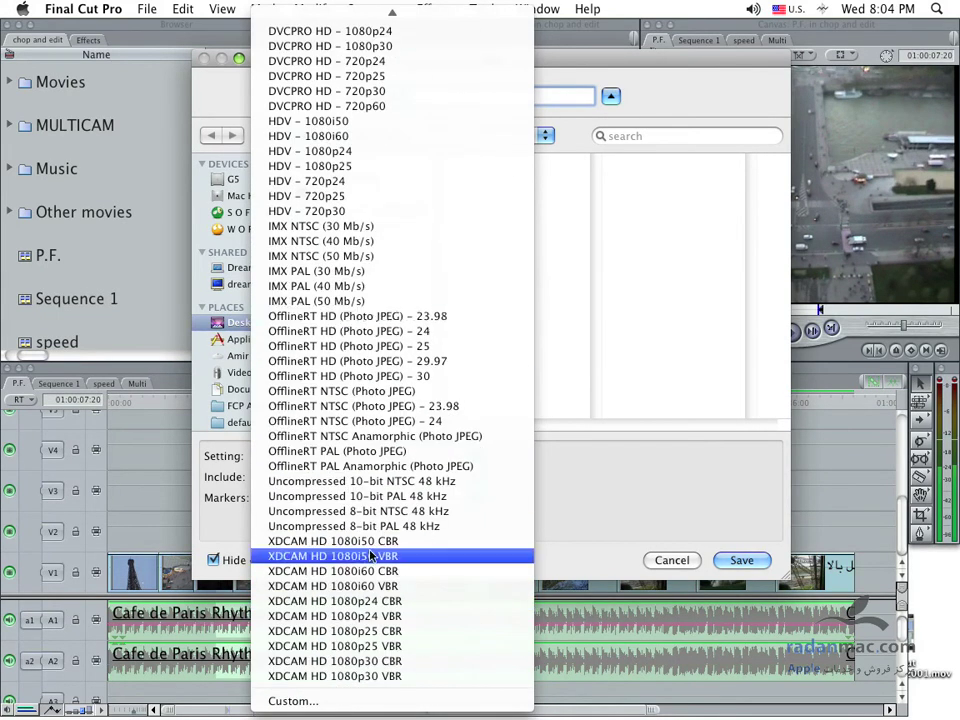
Step: Choose Custom... to open the Sequence Preset Editor and view its Video Processing settings
{"action": "left_click", "coordinate": [411, 701]}
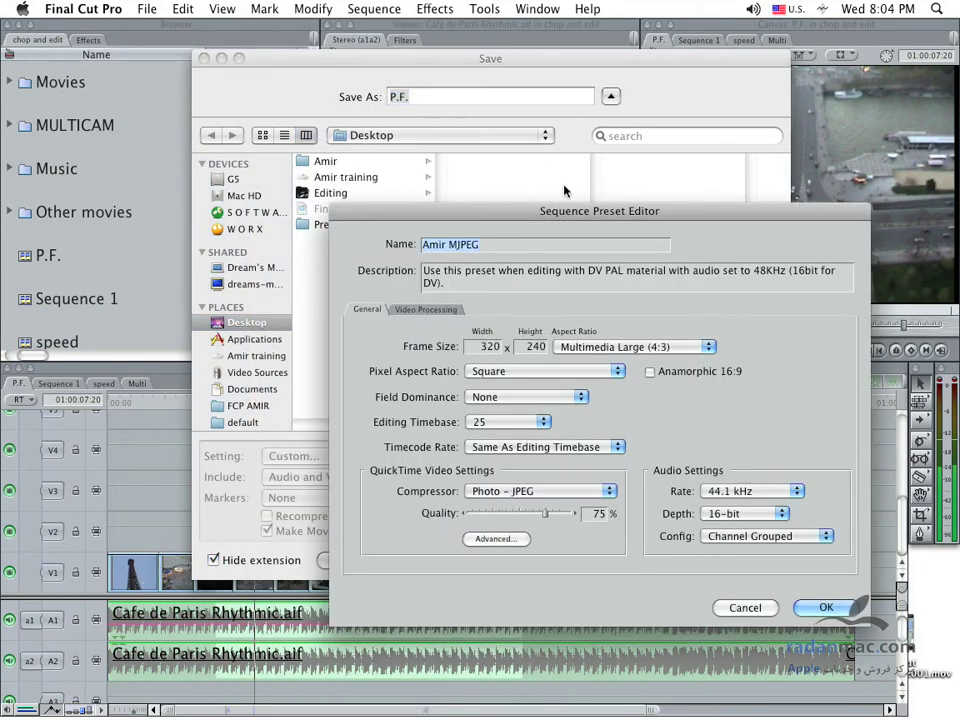
{"action": "mouse_move", "coordinate": [544, 216]}
{"action": "left_mouse_down"}
{"action": "mouse_move", "coordinate": [780, 358]}
{"action": "mouse_move", "coordinate": [393, 254]}
{"action": "left_mouse_up"}
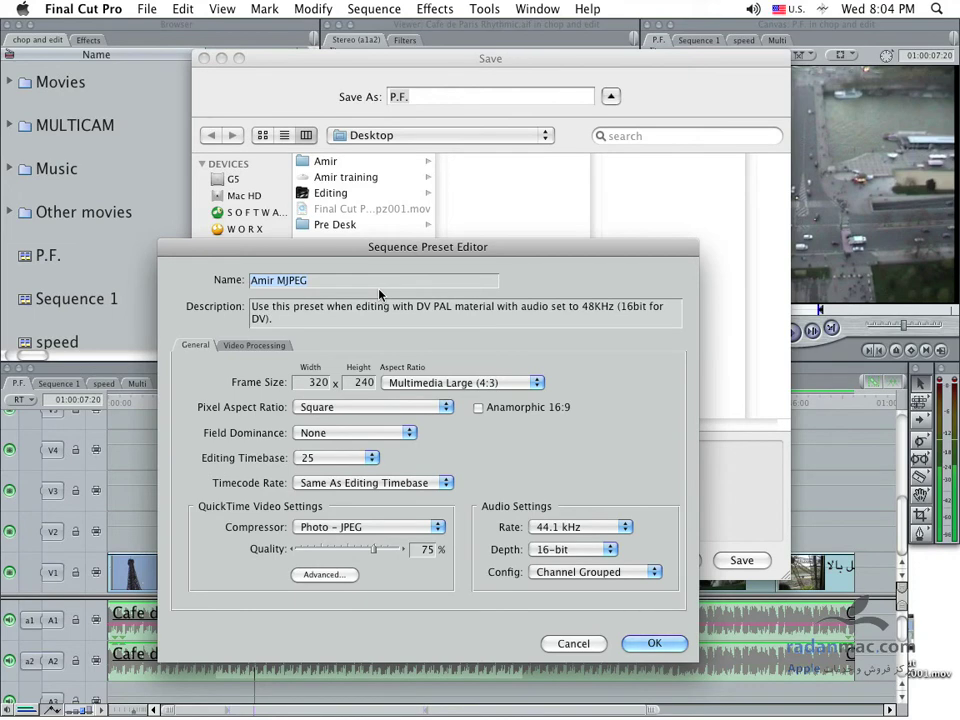
{"action": "left_click", "coordinate": [244, 346]}
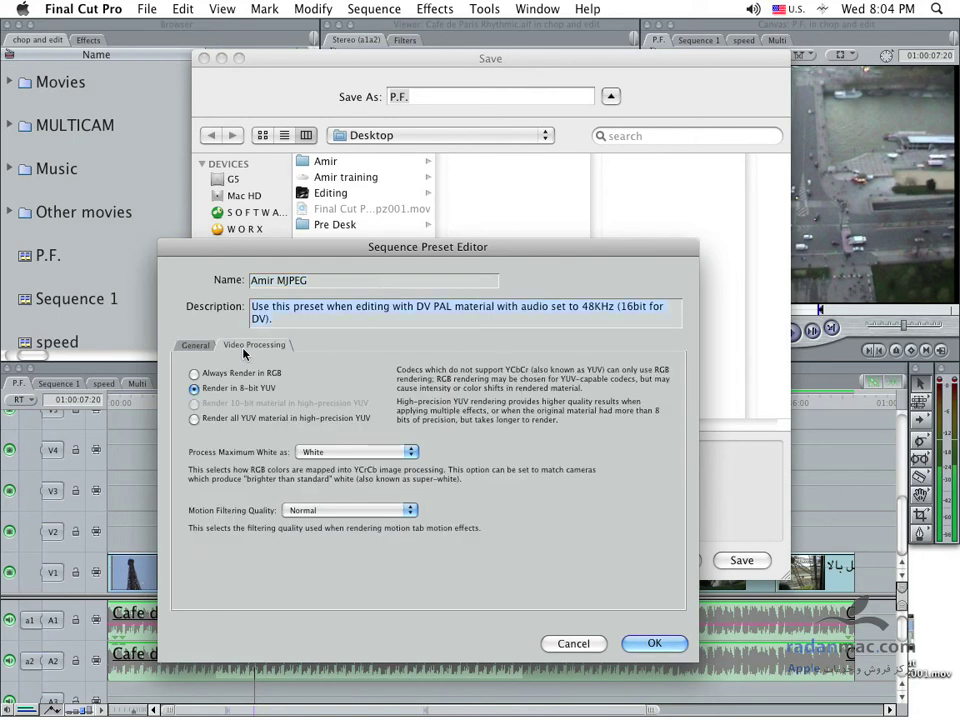
Step: Try Super-White for Process Maximum White, revert it to White, and return to General settings
{"action": "left_click", "coordinate": [350, 452]}
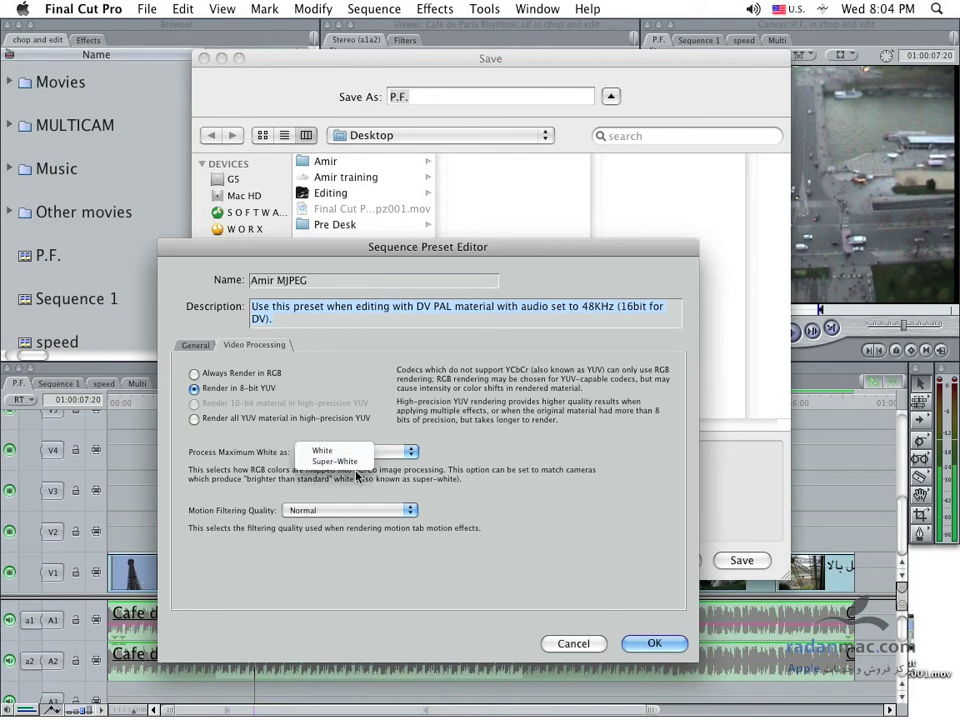
{"action": "left_click", "coordinate": [354, 461]}
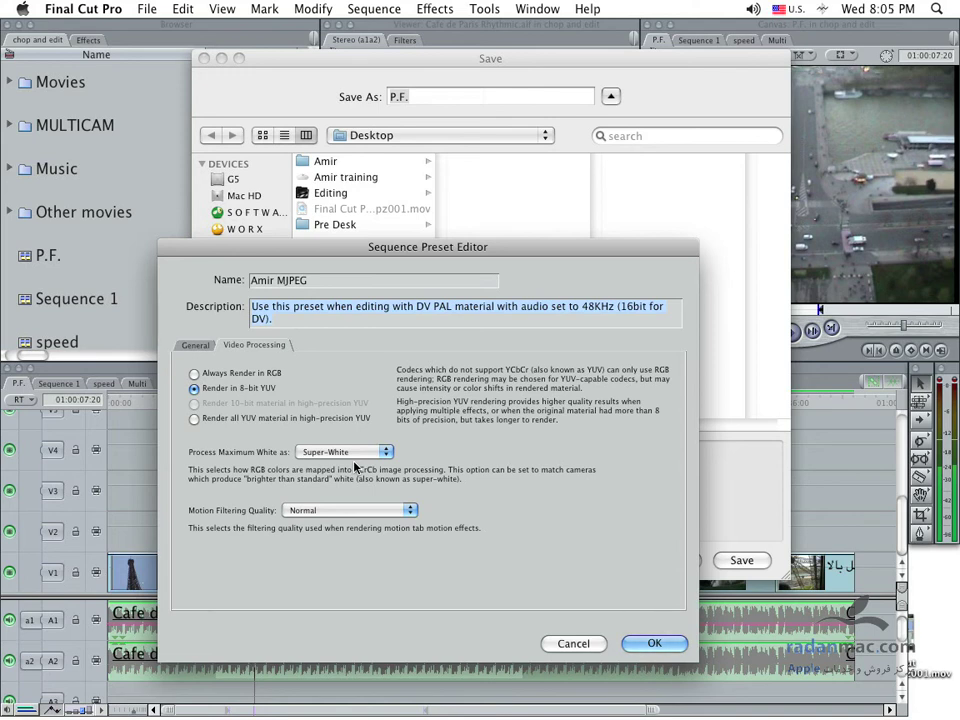
{"action": "left_click", "coordinate": [378, 455]}
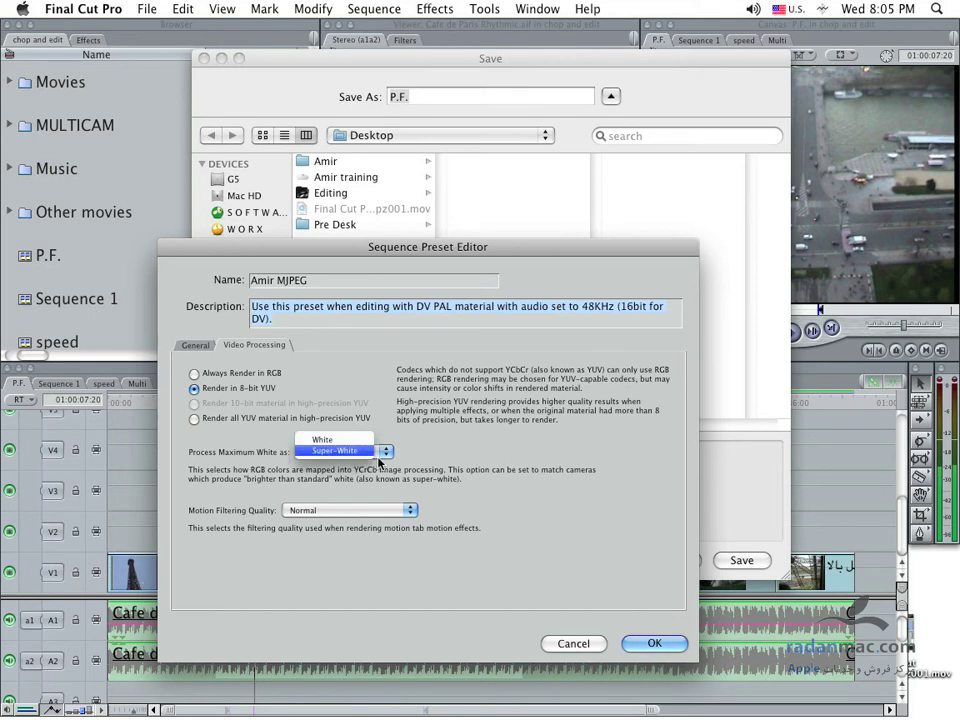
{"action": "left_click", "coordinate": [455, 470]}
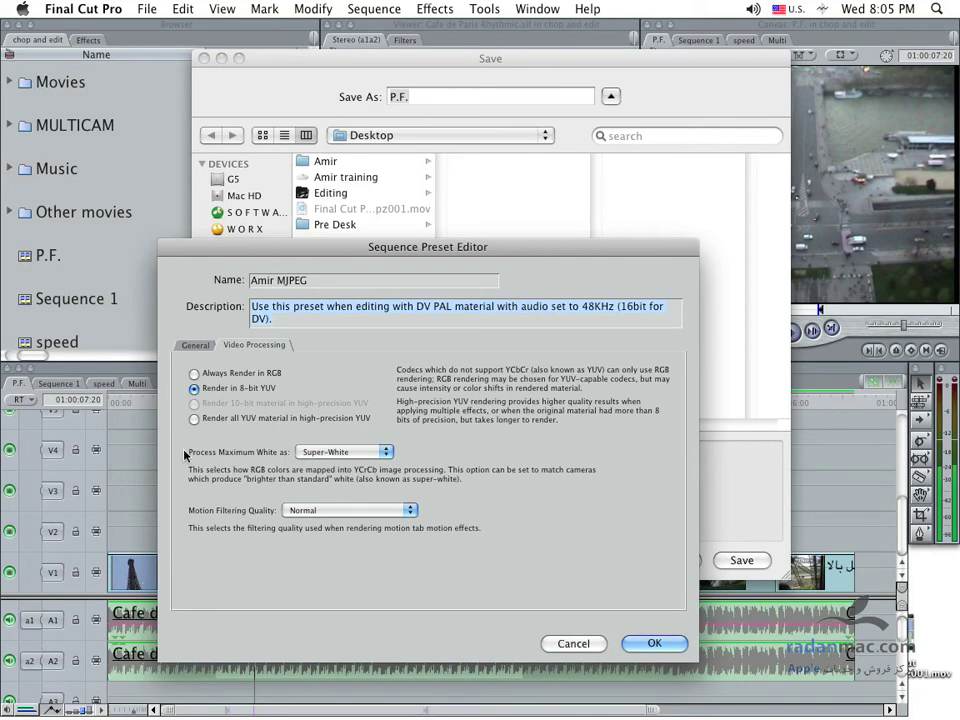
{"action": "left_click", "coordinate": [347, 455]}
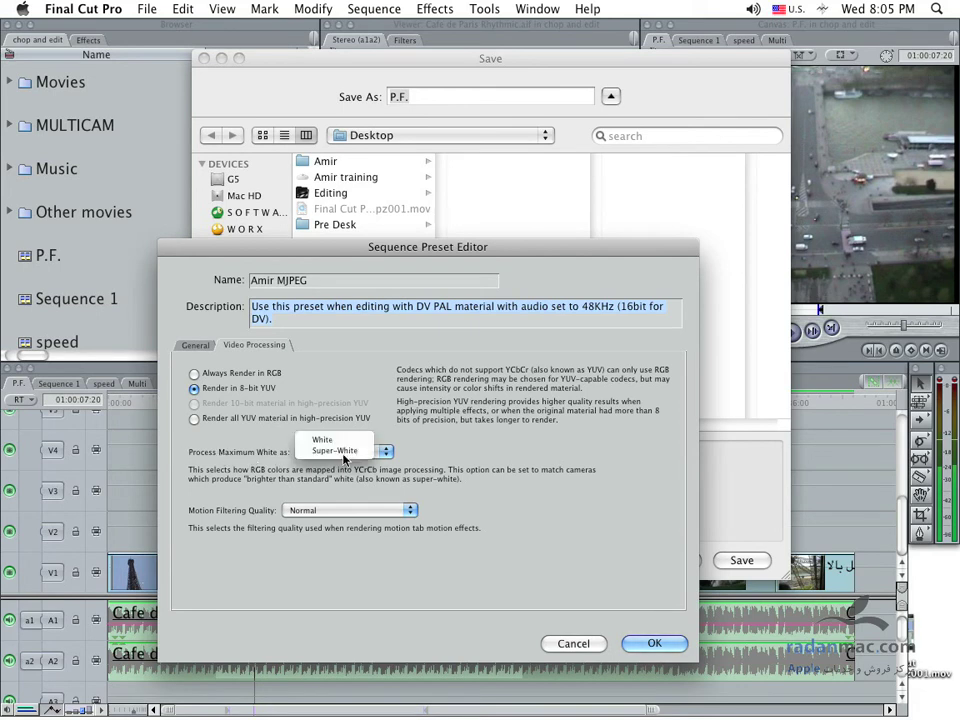
{"action": "left_click", "coordinate": [348, 455]}
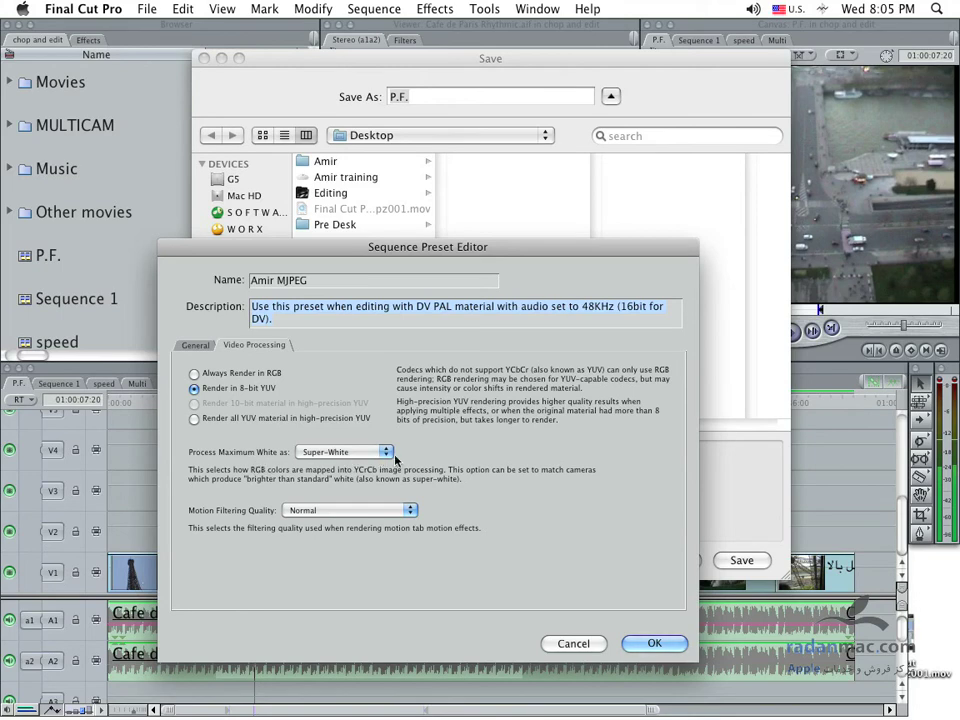
{"action": "left_click", "coordinate": [343, 455]}
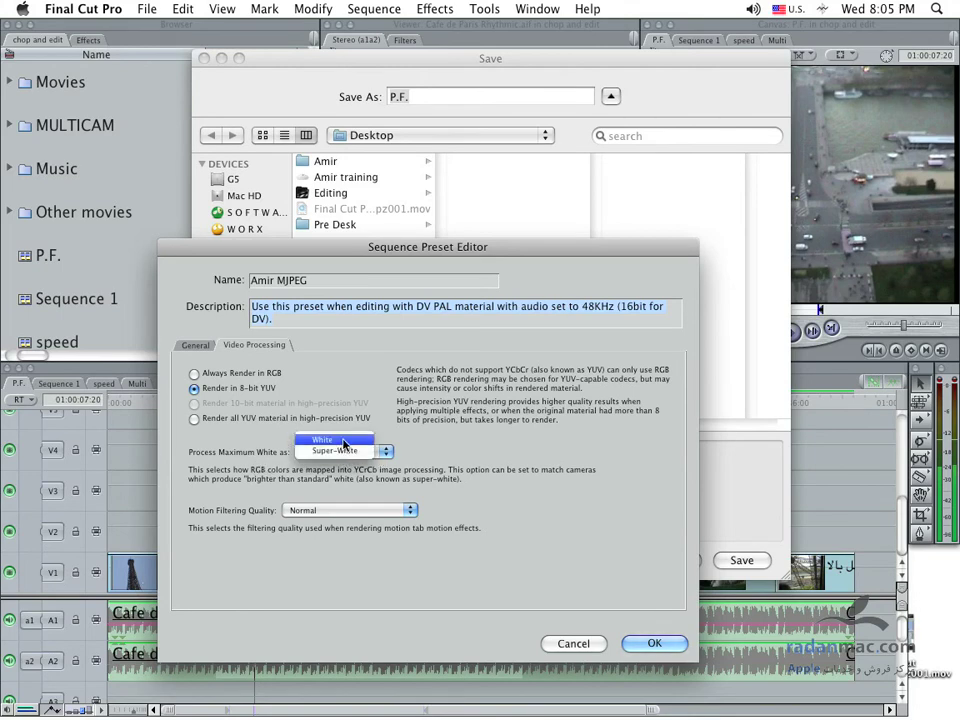
{"action": "left_click", "coordinate": [322, 440]}
{"action": "left_click", "coordinate": [192, 345]}
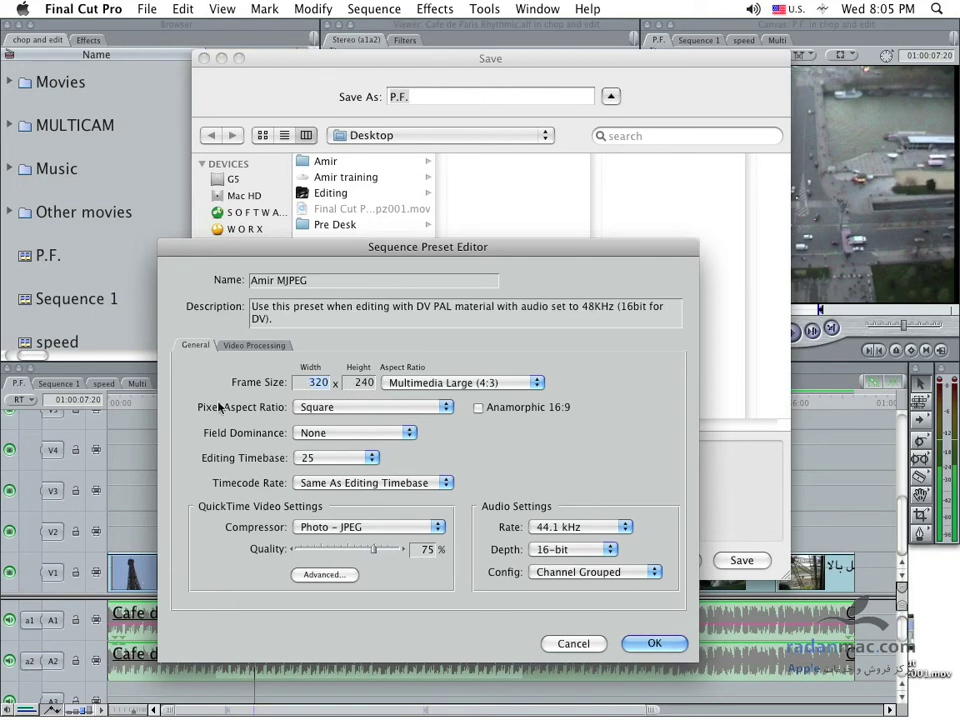
{"action": "left_click", "coordinate": [410, 414]}
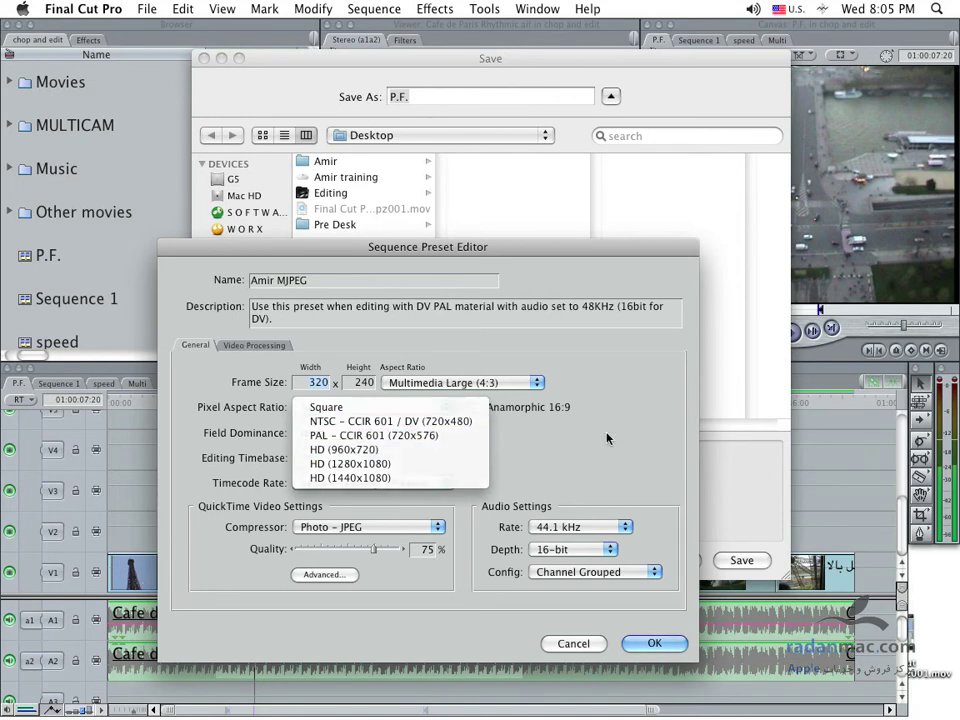
{"action": "left_click", "coordinate": [333, 409]}
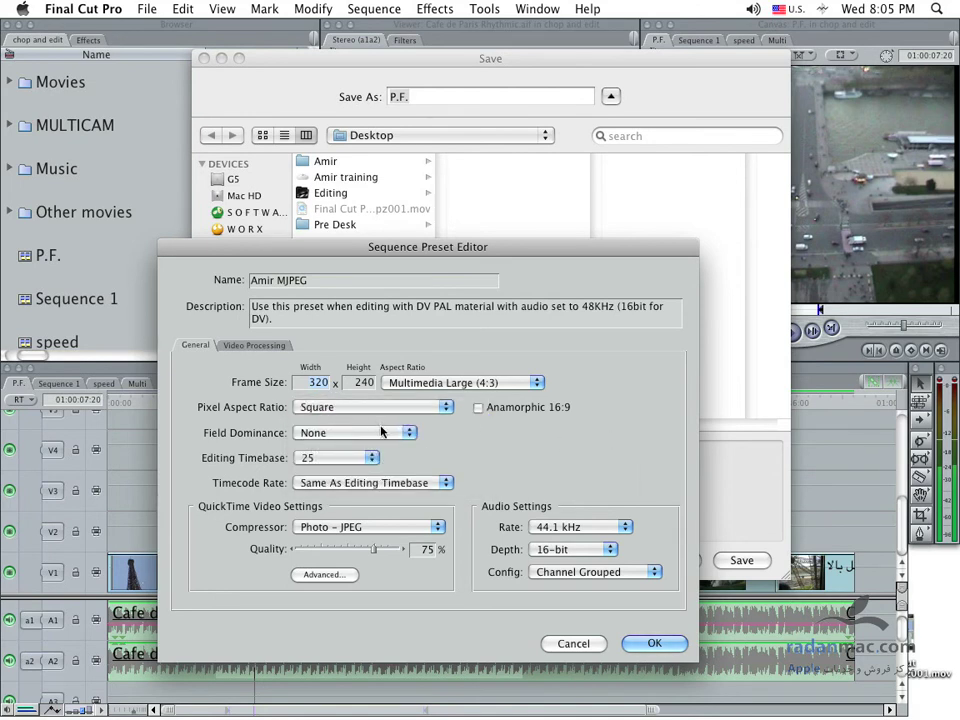
{"action": "left_click", "coordinate": [380, 432]}
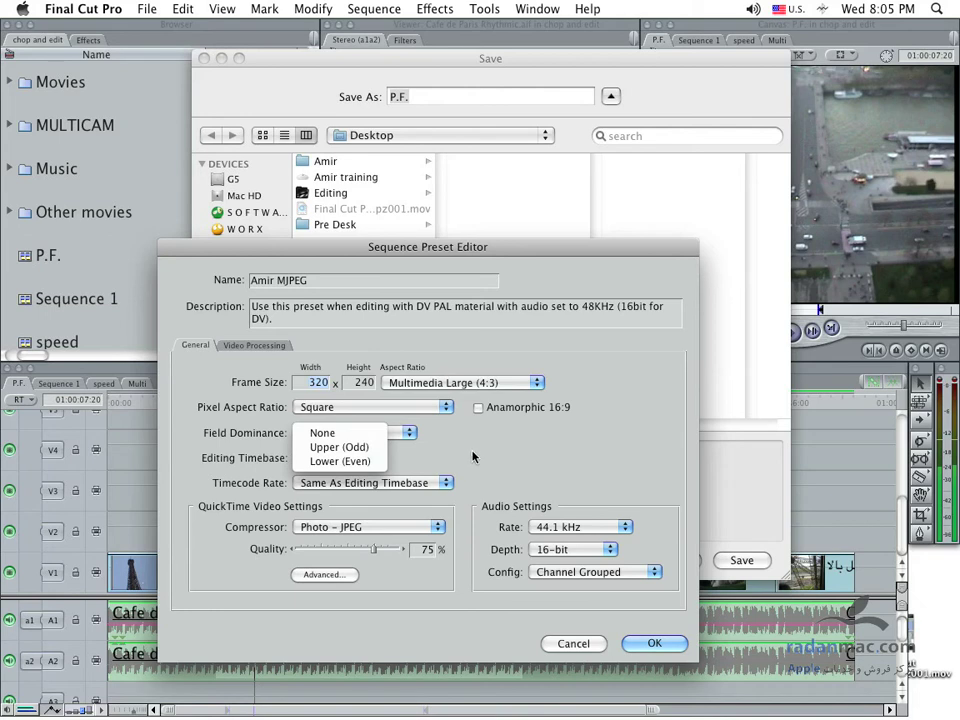
{"action": "left_click", "coordinate": [472, 468]}
{"action": "left_click", "coordinate": [380, 458]}
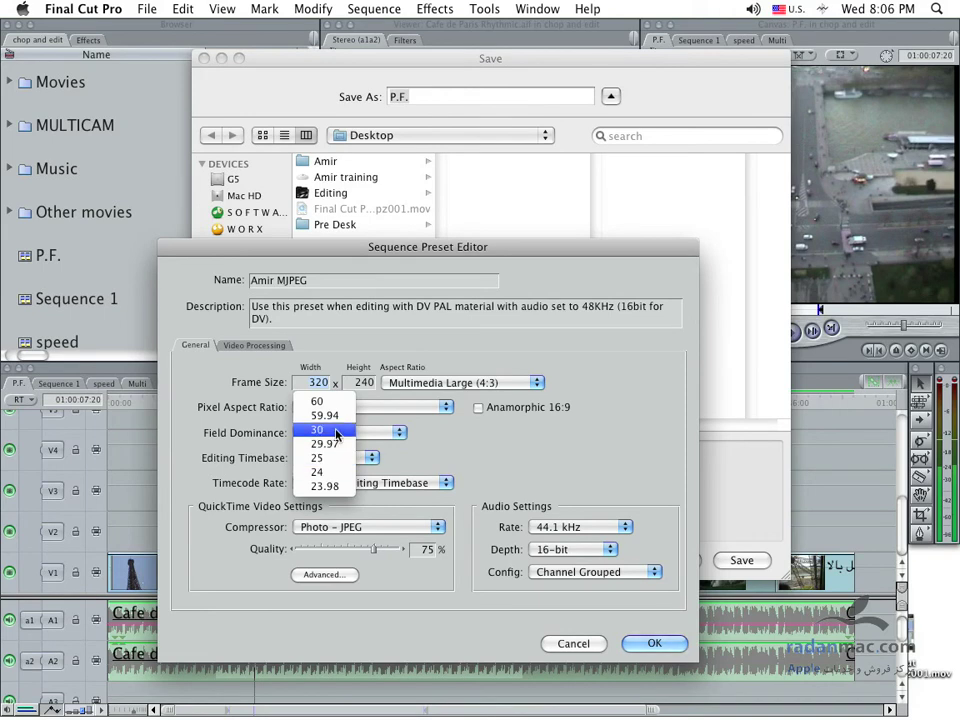
{"action": "left_click", "coordinate": [487, 471]}
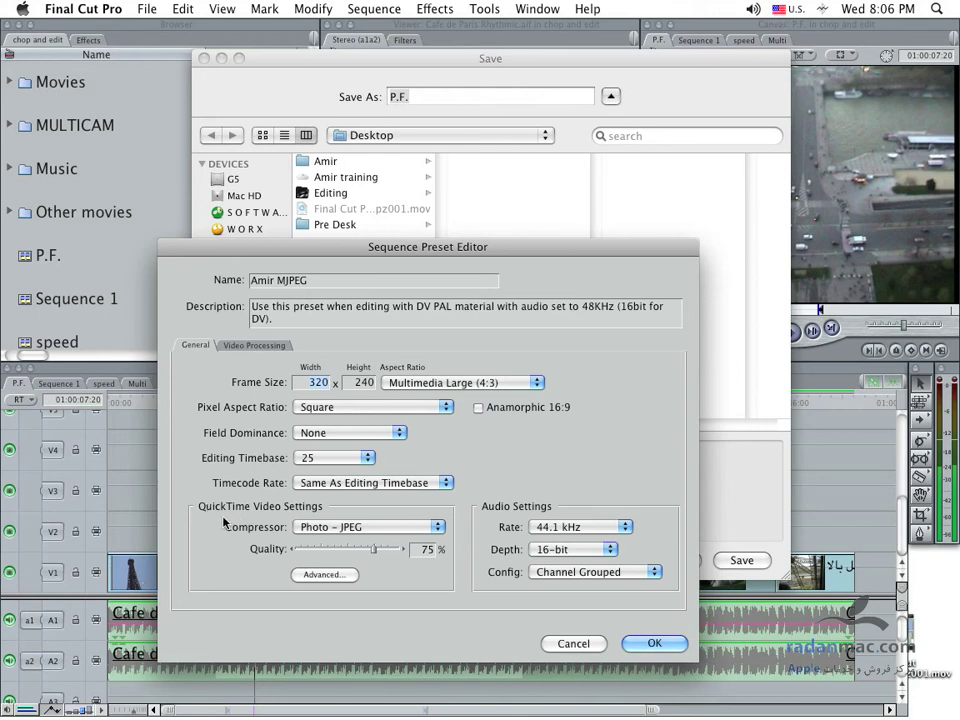
{"action": "left_click", "coordinate": [442, 527]}
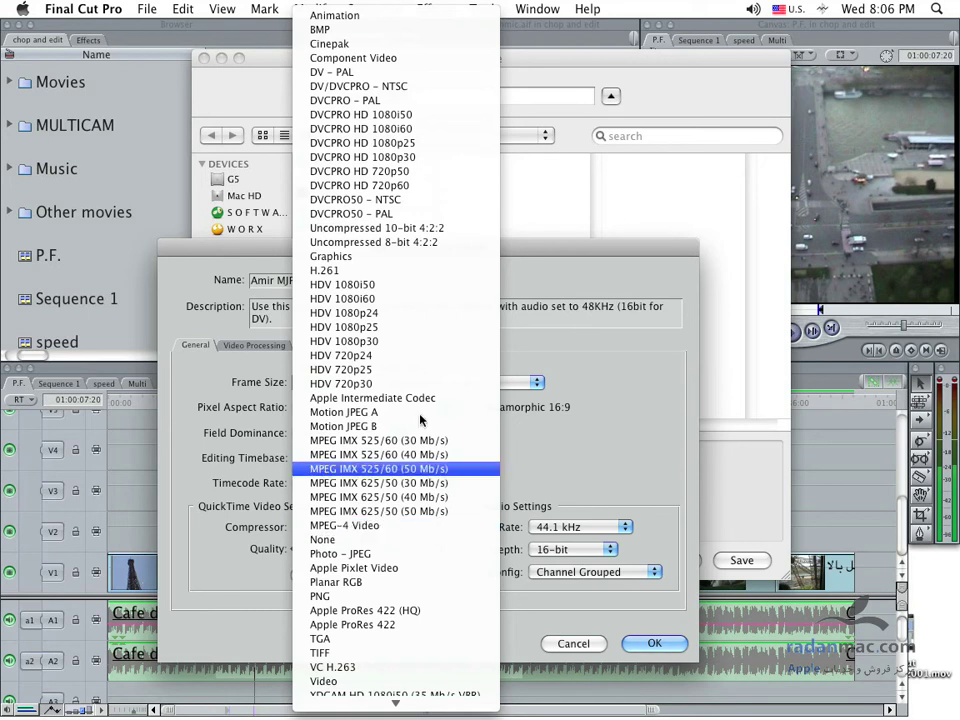
{"action": "scroll", "coordinate": [420, 400], "scroll_direction": "down", "scroll_amount": 5}
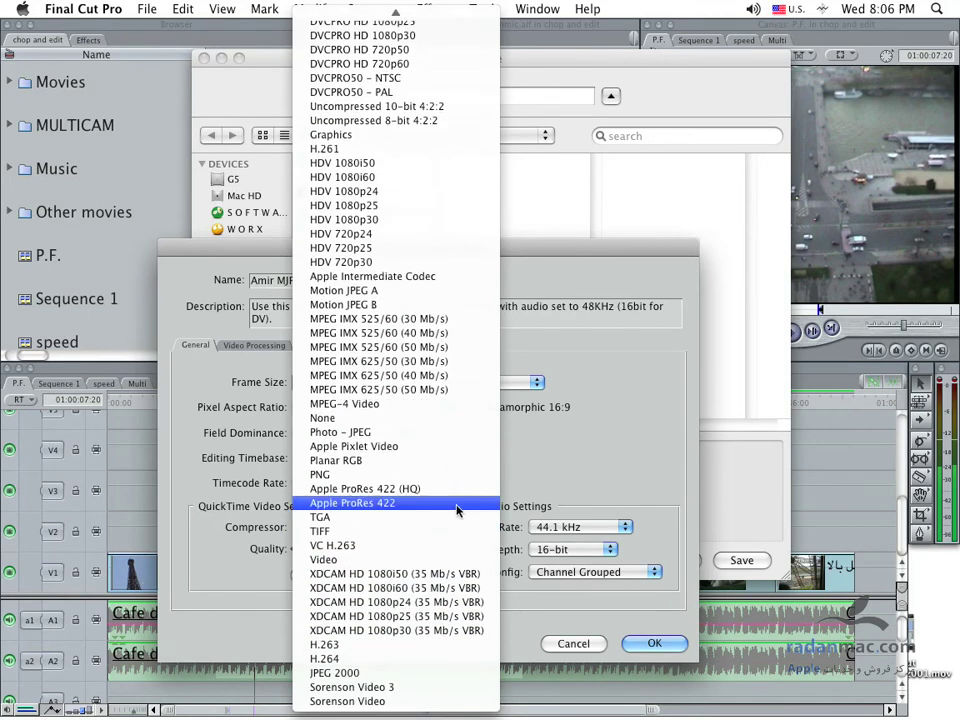
{"action": "mouse_move", "coordinate": [364, 8]}
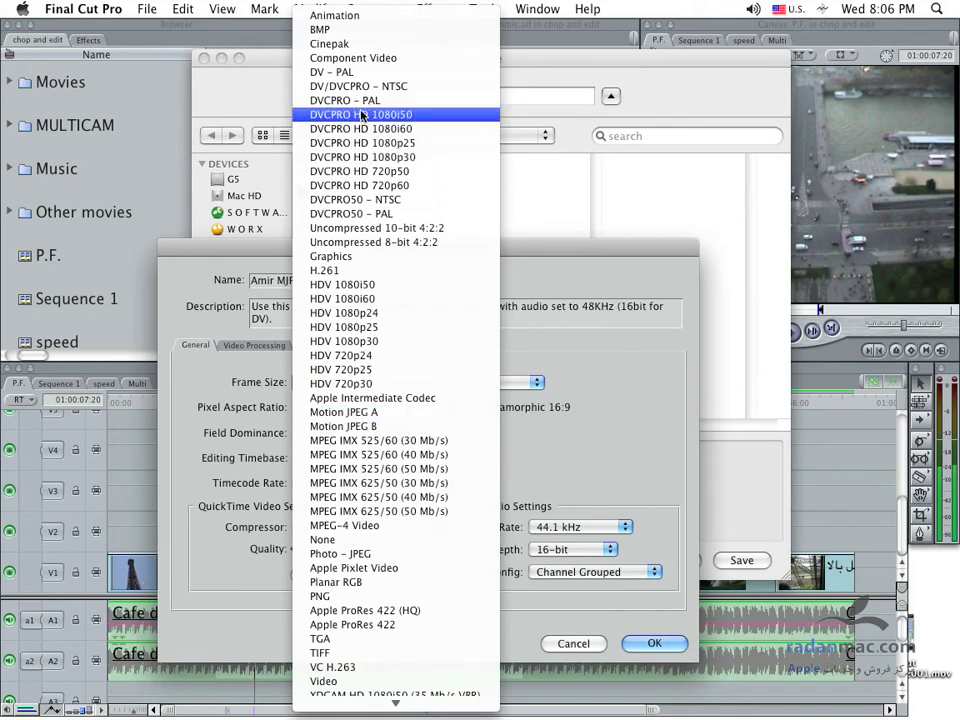
{"action": "left_click", "coordinate": [645, 355]}
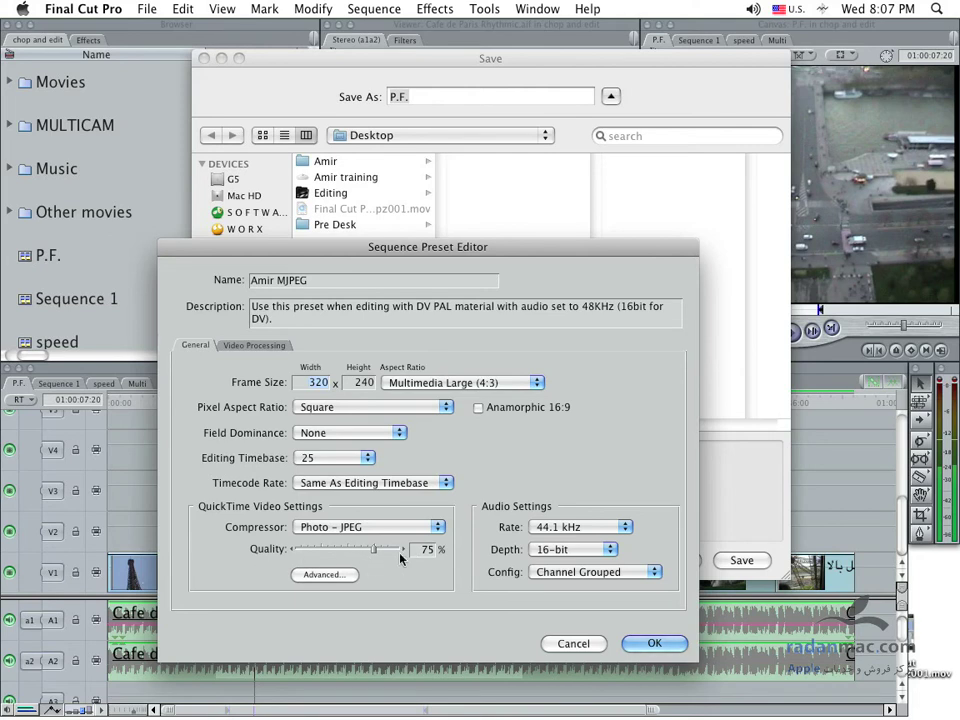
Step: Set Photo-JPEG quality to 84% and audio to 44.1 kHz, 16-bit, Stereo Downmix
{"action": "mouse_move", "coordinate": [373, 549]}
{"action": "left_mouse_down"}
{"action": "mouse_move", "coordinate": [327, 551]}
{"action": "mouse_move", "coordinate": [385, 558]}
{"action": "left_mouse_up"}
{"action": "left_click_drag", "start_coordinate": [385, 556], "coordinate": [382, 556]}
{"action": "left_click", "coordinate": [568, 526]}
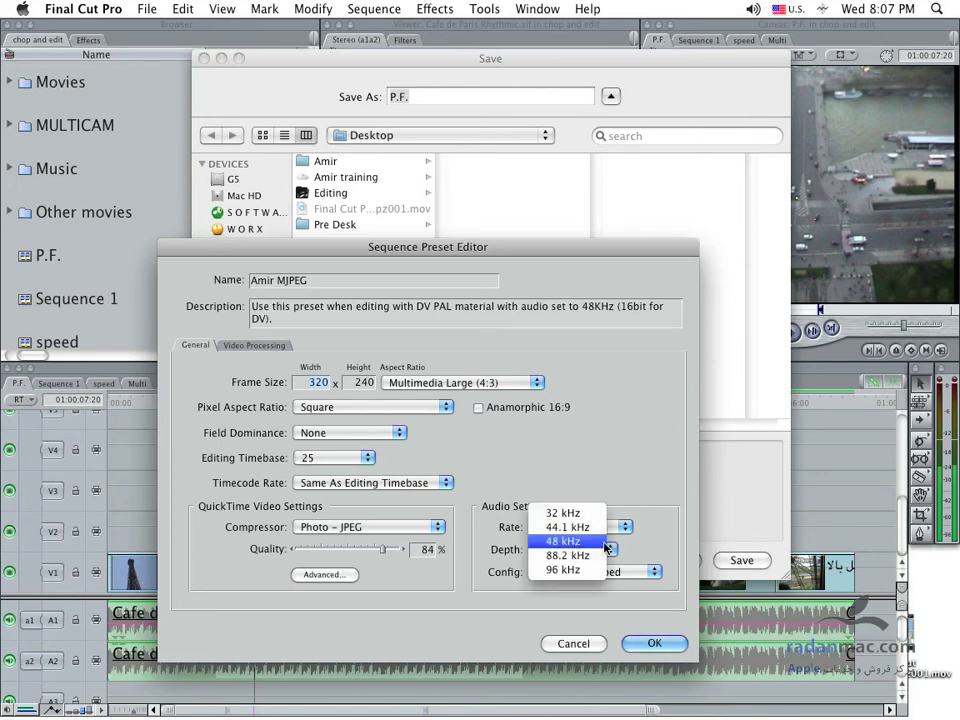
{"action": "left_click", "coordinate": [570, 527]}
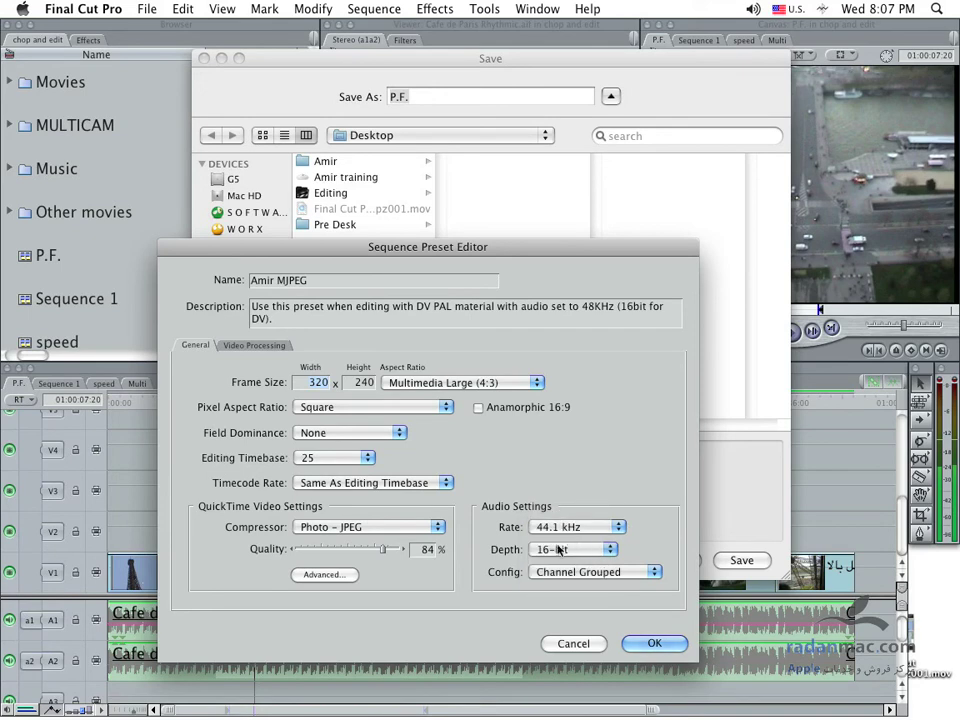
{"action": "left_click", "coordinate": [550, 572]}
{"action": "left_click", "coordinate": [574, 560]}
{"action": "left_click", "coordinate": [585, 549]}
{"action": "left_click", "coordinate": [560, 549]}
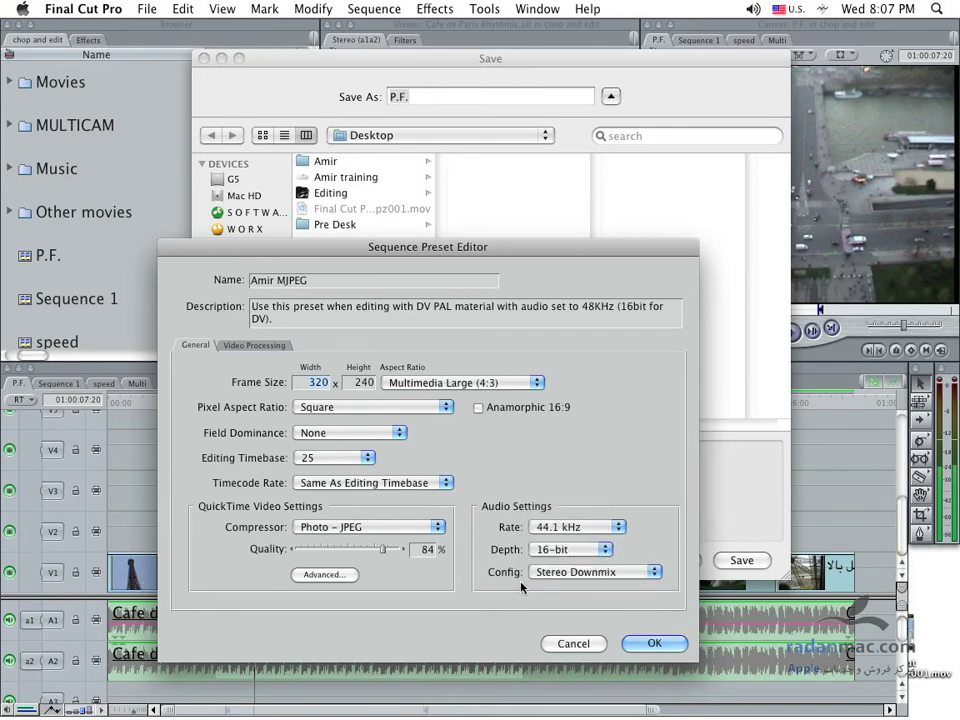
{"action": "left_click", "coordinate": [358, 526]}
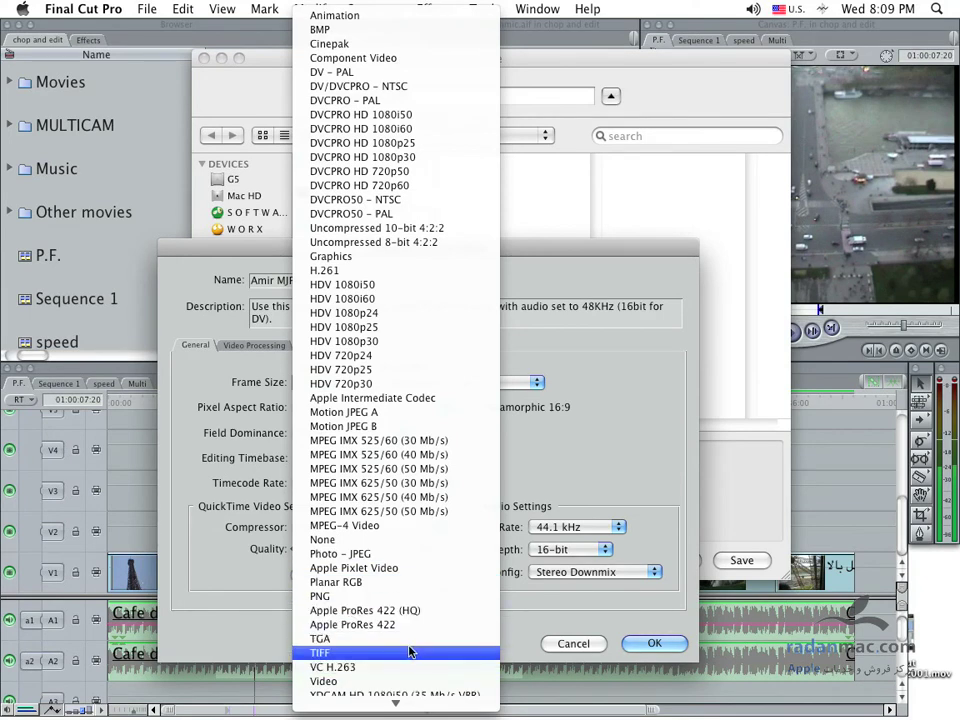
Step: Scroll the Compressor codec list and pick H.264, then reopen the list and pick it again
{"action": "mouse_move", "coordinate": [415, 700]}
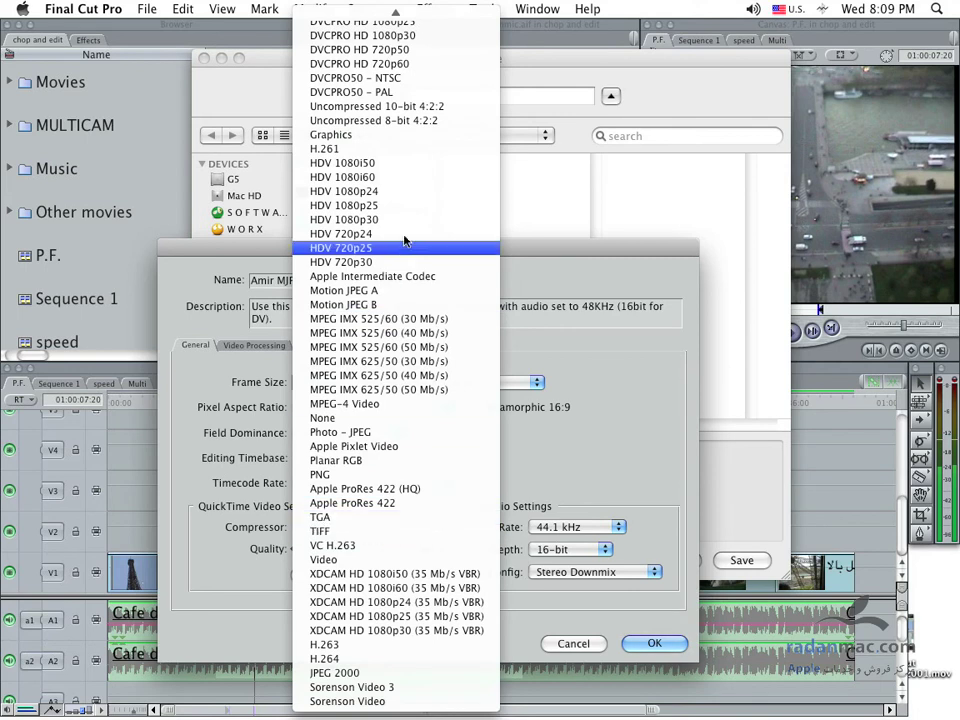
{"action": "mouse_move", "coordinate": [396, 14]}
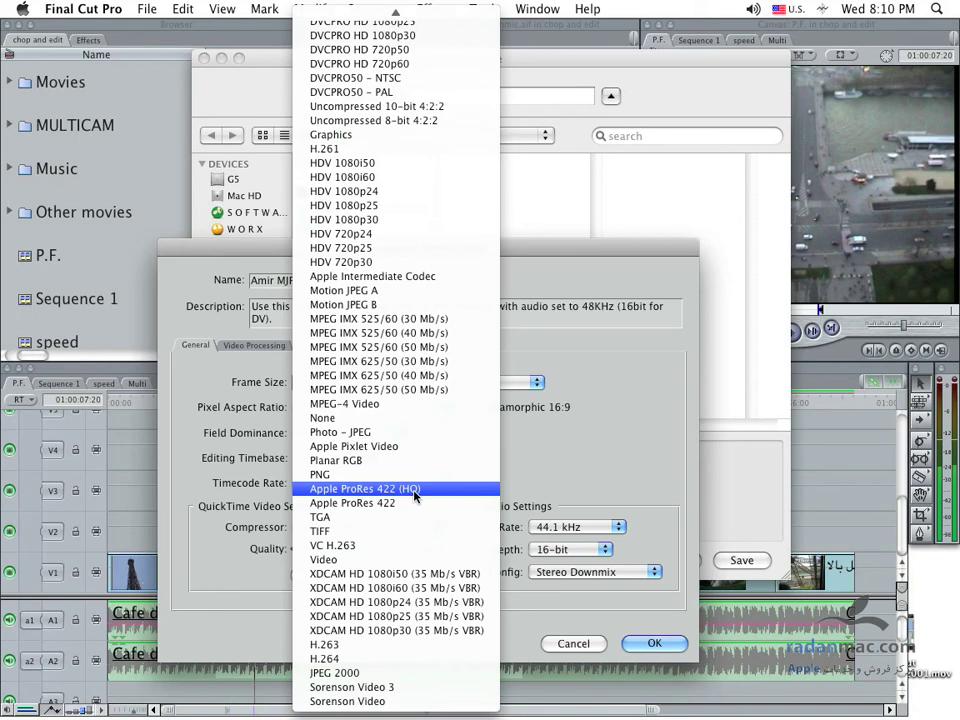
{"action": "left_click", "coordinate": [380, 663]}
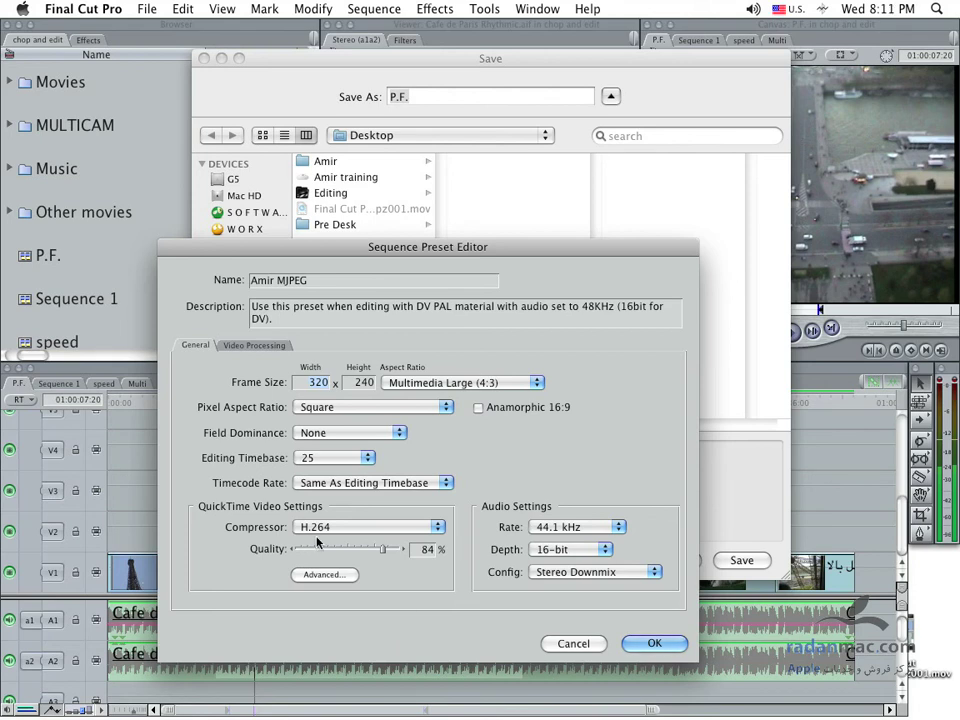
{"action": "left_click", "coordinate": [440, 527]}
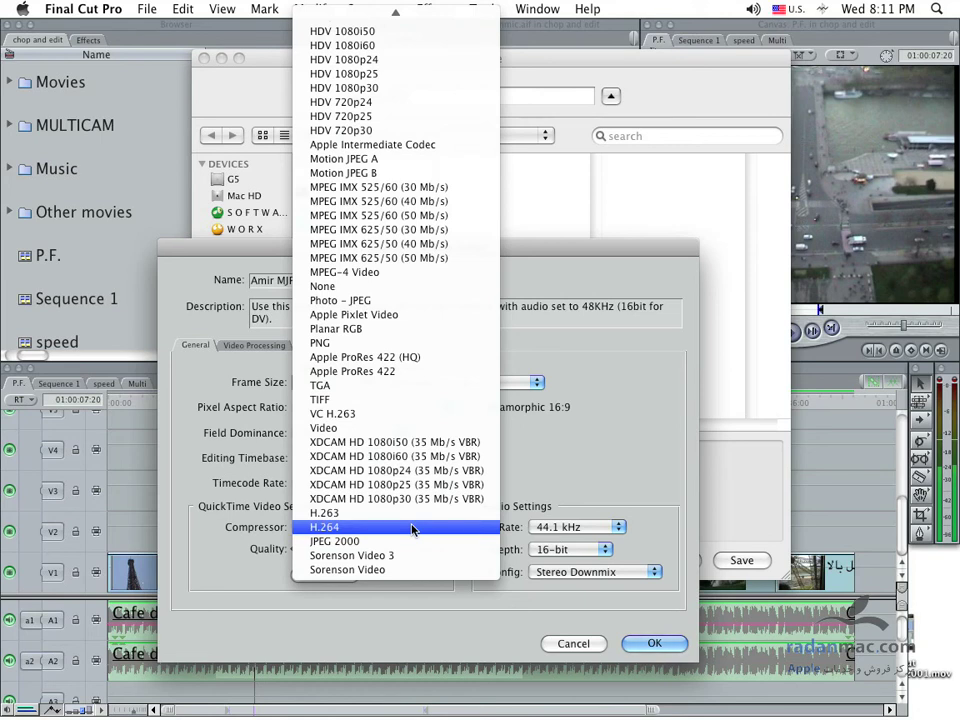
{"action": "mouse_move", "coordinate": [405, 10]}
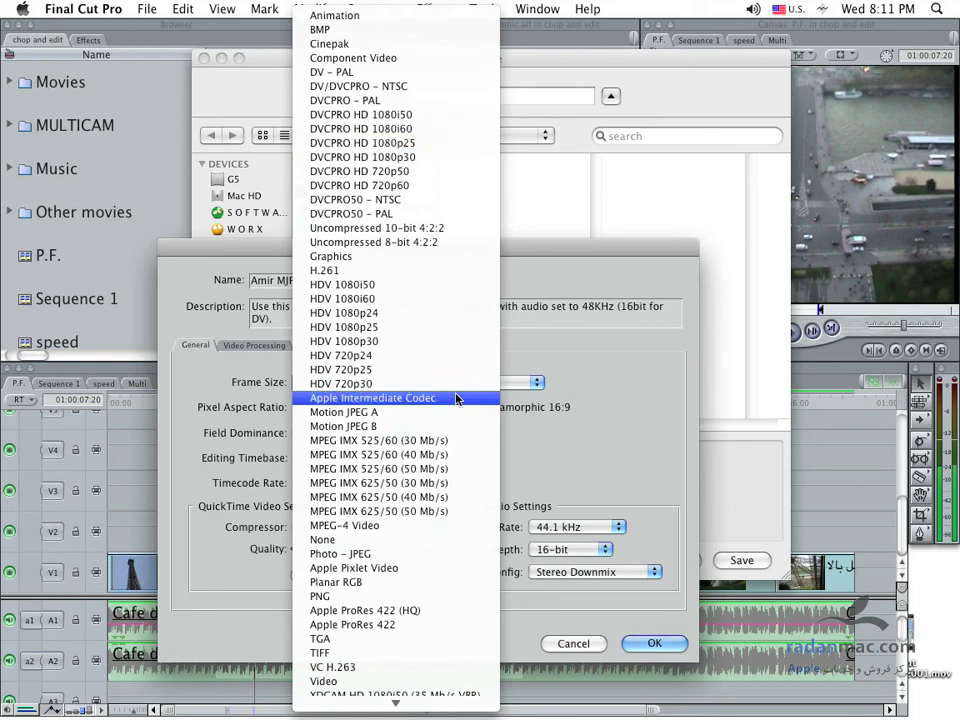
{"action": "mouse_move", "coordinate": [396, 702]}
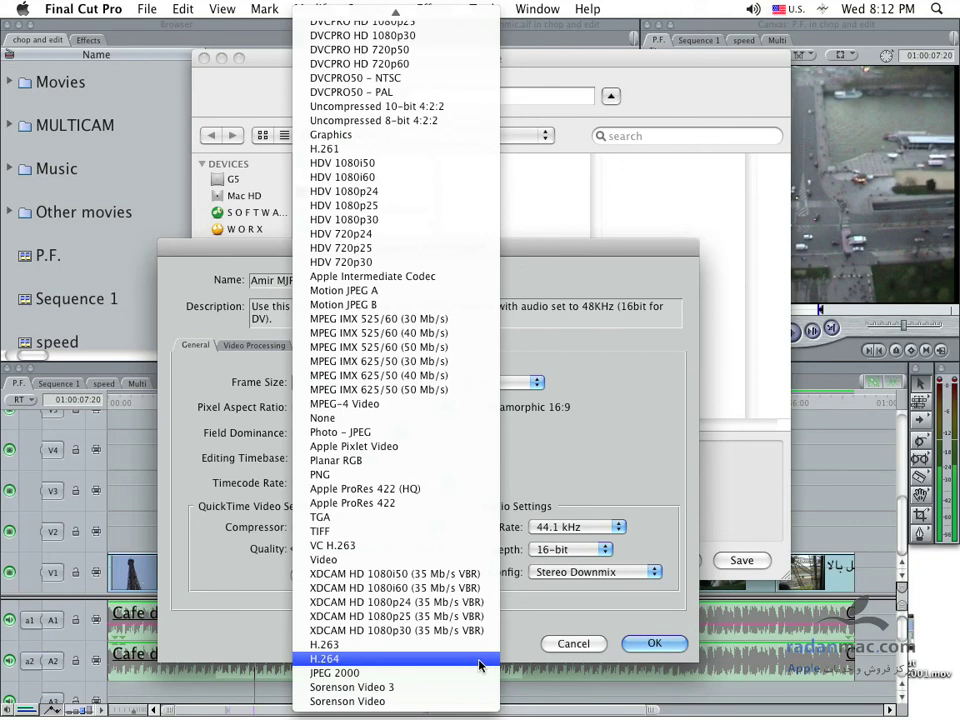
{"action": "left_click", "coordinate": [338, 667]}
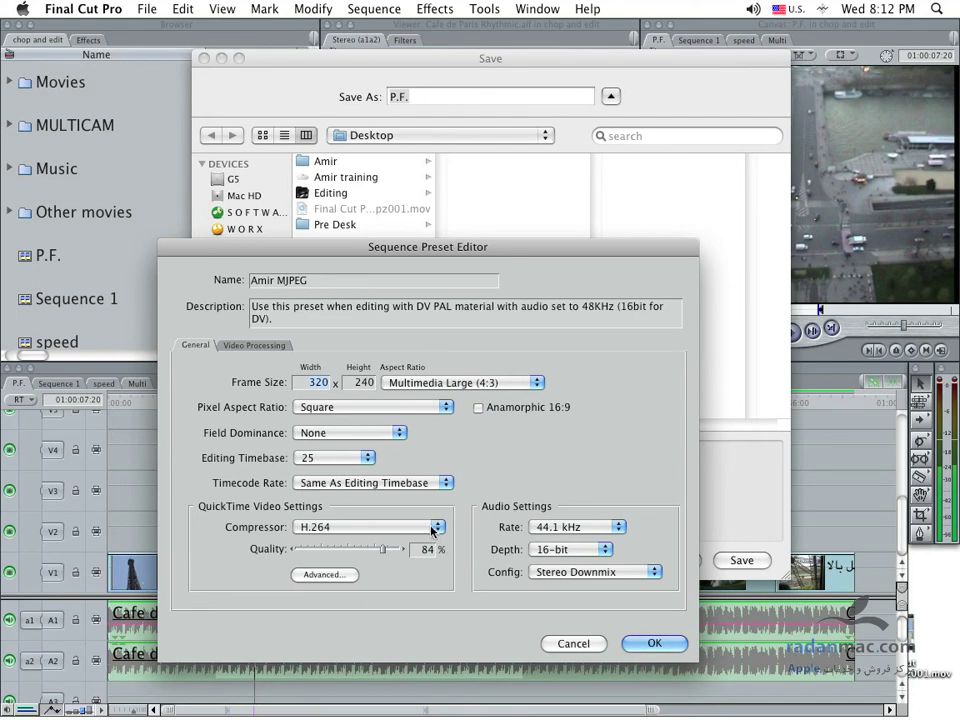
{"action": "left_click", "coordinate": [345, 531]}
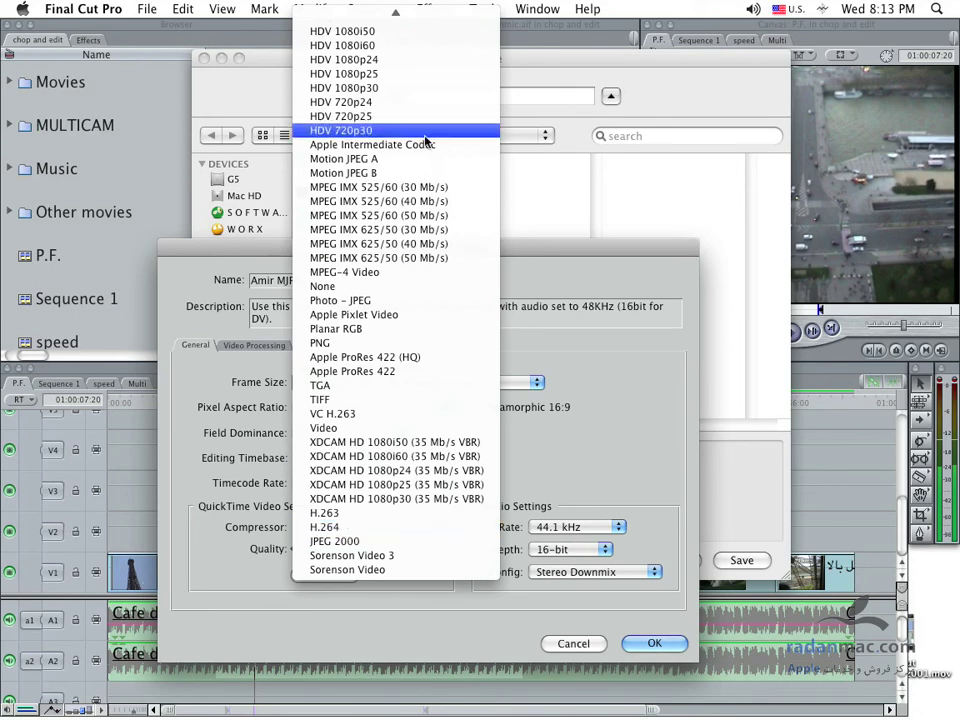
{"action": "mouse_move", "coordinate": [399, 8]}
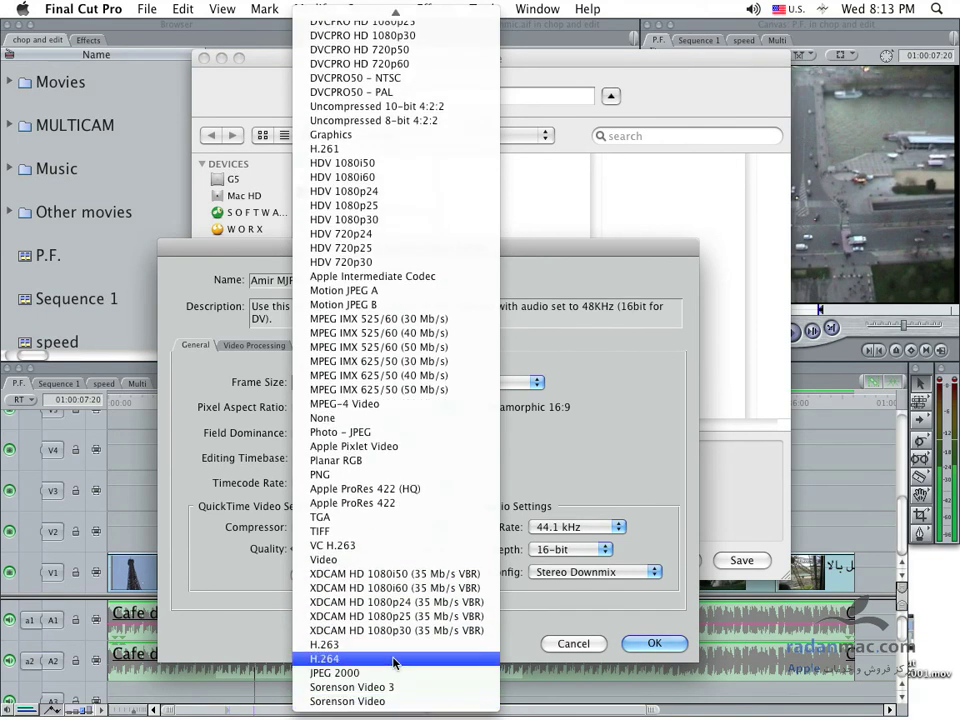
{"action": "left_click", "coordinate": [393, 660]}
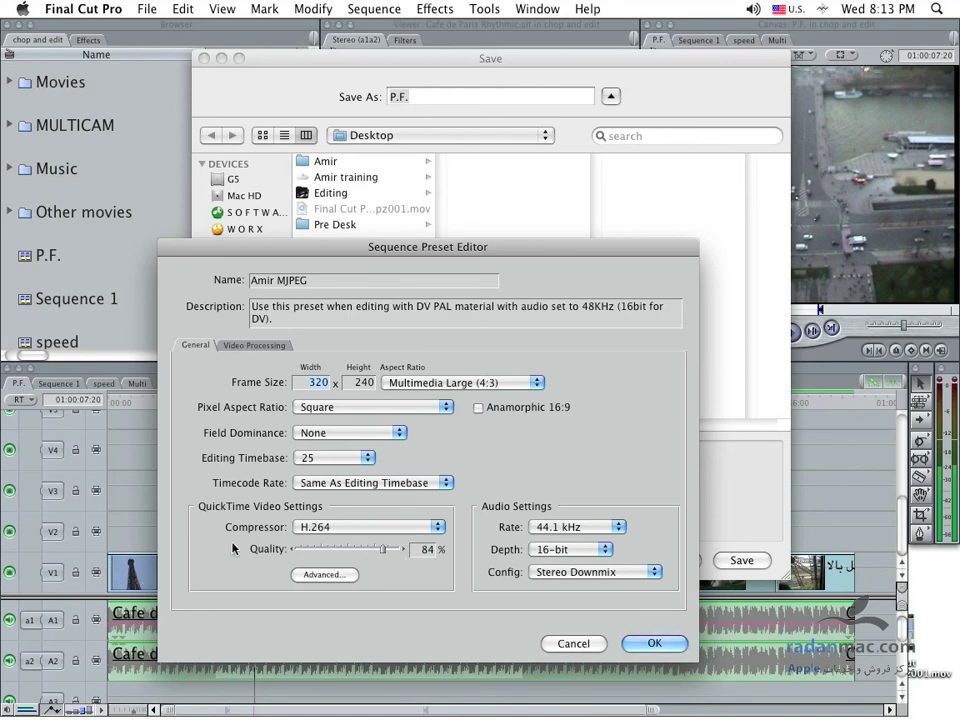
{"action": "left_click", "coordinate": [400, 526]}
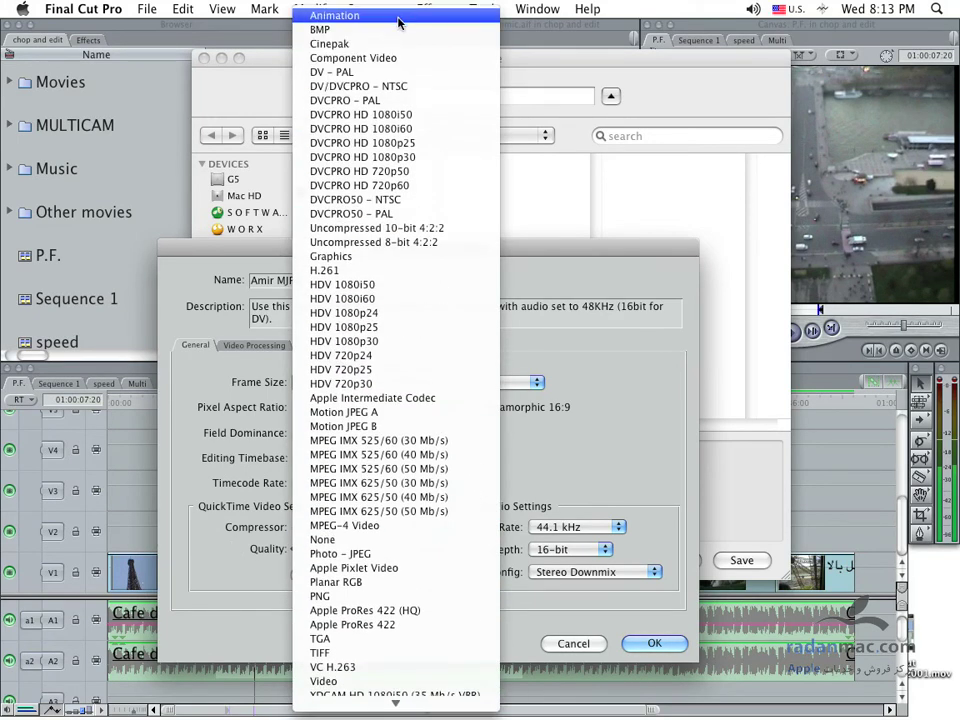
{"action": "left_click", "coordinate": [601, 242]}
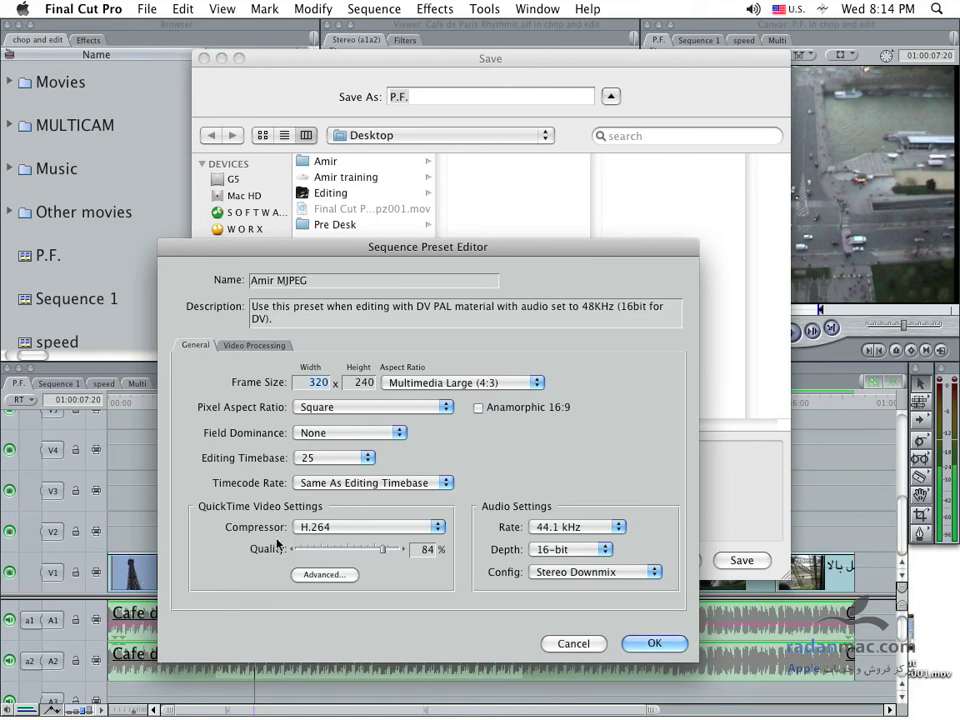
{"action": "left_click", "coordinate": [330, 575]}
{"action": "mouse_move", "coordinate": [360, 83]}
{"action": "left_mouse_down"}
{"action": "mouse_move", "coordinate": [528, 152]}
{"action": "mouse_move", "coordinate": [523, 209]}
{"action": "mouse_move", "coordinate": [529, 189]}
{"action": "left_mouse_up"}
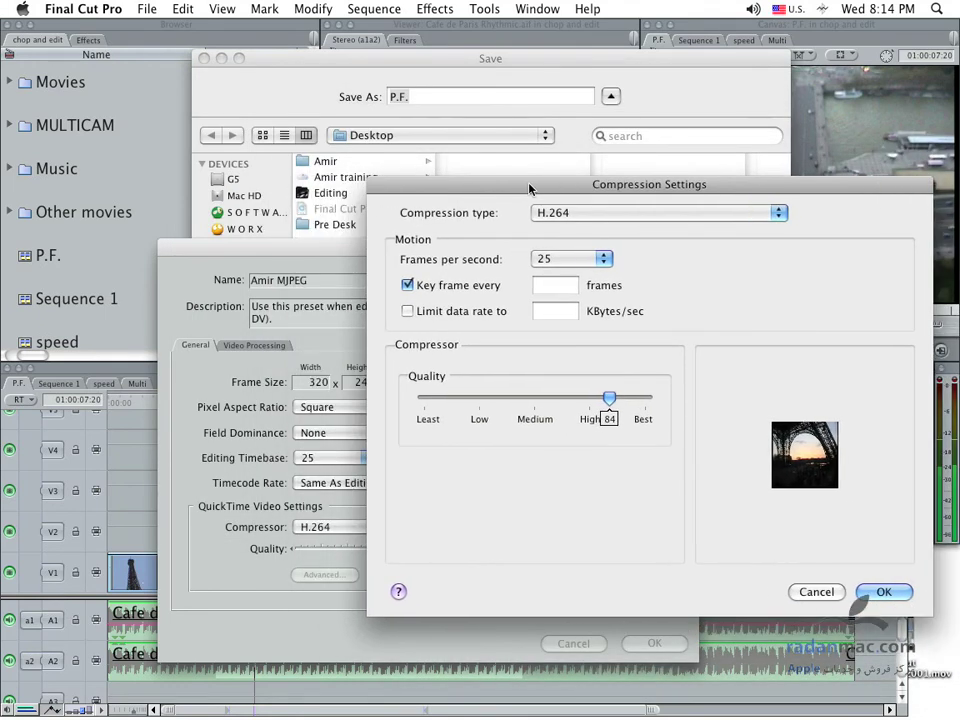
{"action": "left_click_drag", "start_coordinate": [609, 398], "coordinate": [590, 398]}
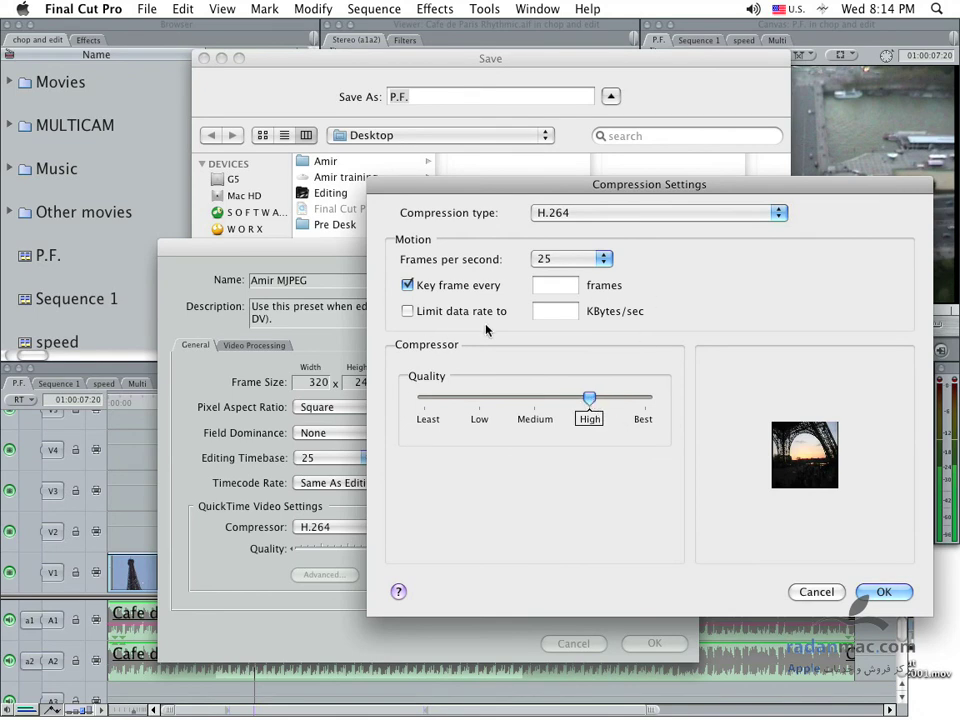
{"action": "left_click", "coordinate": [456, 310]}
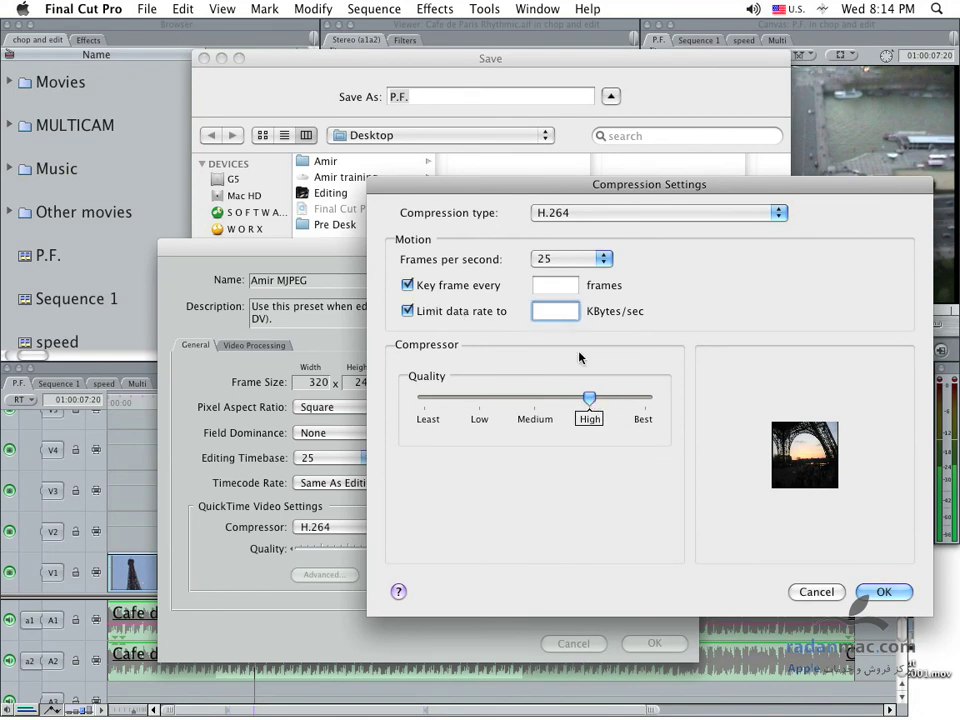
{"action": "type", "text": "50"}
{"action": "left_click", "coordinate": [560, 289]}
{"action": "left_click", "coordinate": [559, 311]}
{"action": "left_click", "coordinate": [592, 260]}
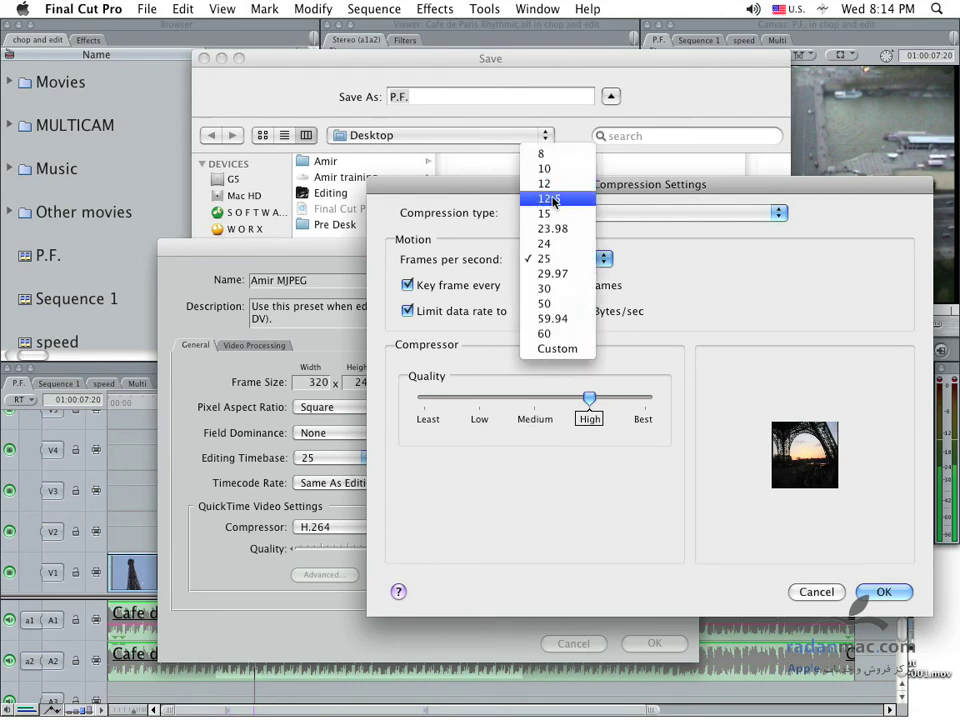
{"action": "left_click", "coordinate": [718, 268]}
{"action": "type", "text": "50"}
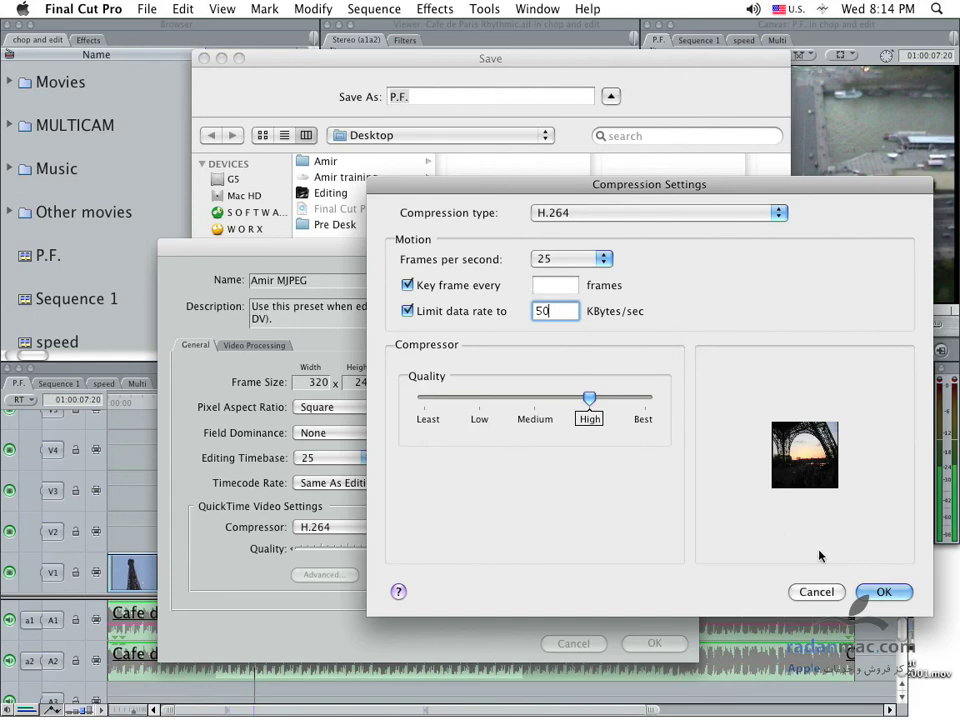
{"action": "left_click", "coordinate": [823, 594]}
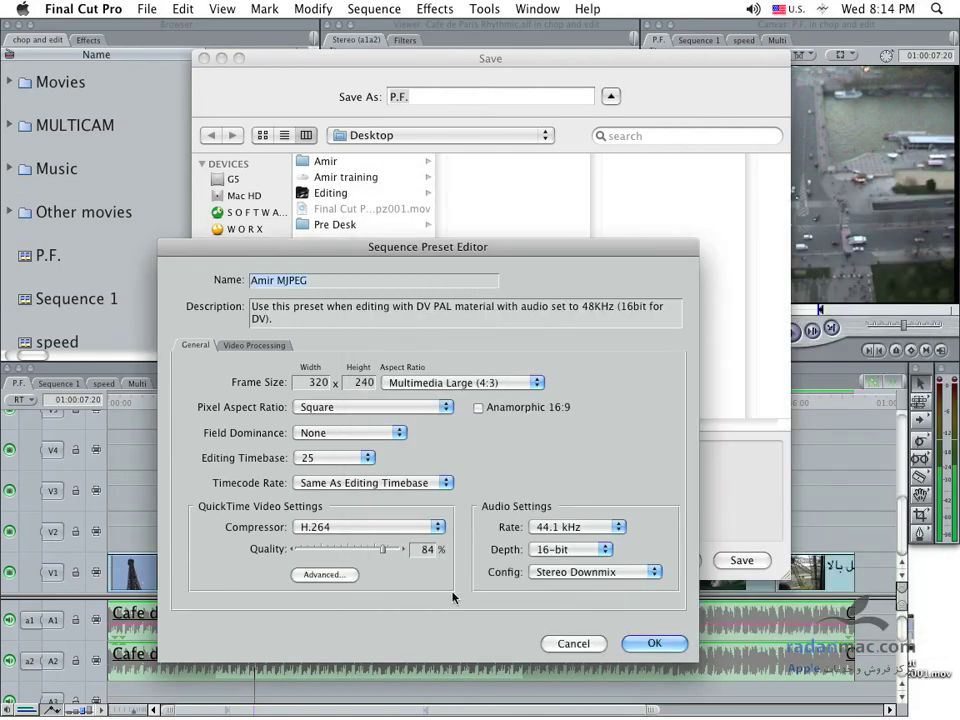
Step: Browse the video compressor list and close it with H.264 still selected
{"action": "left_click", "coordinate": [446, 530]}
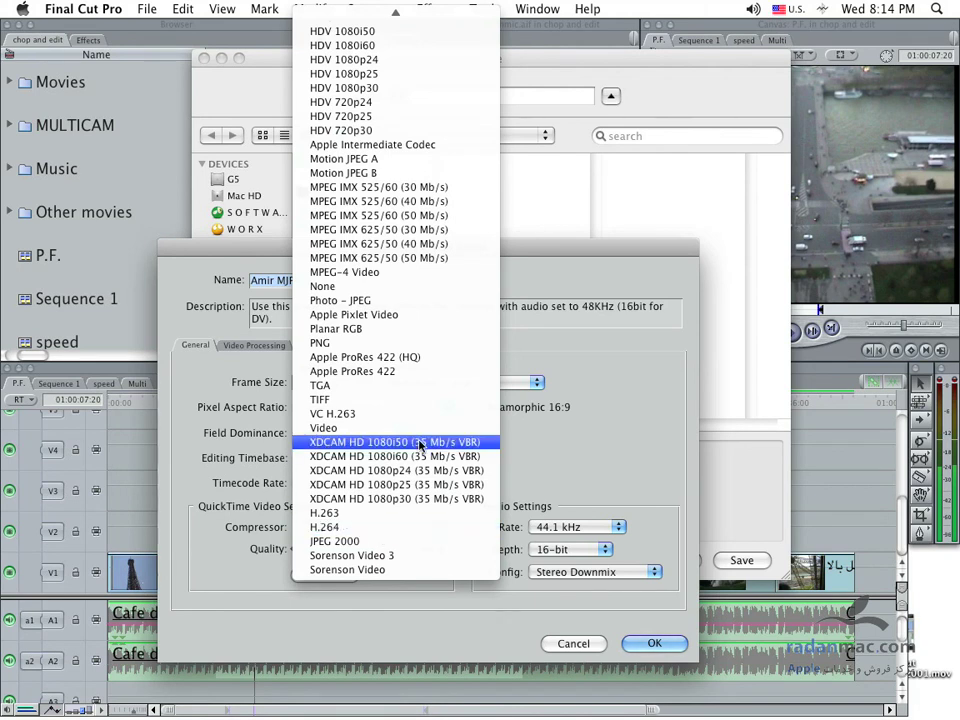
{"action": "mouse_move", "coordinate": [410, 7]}
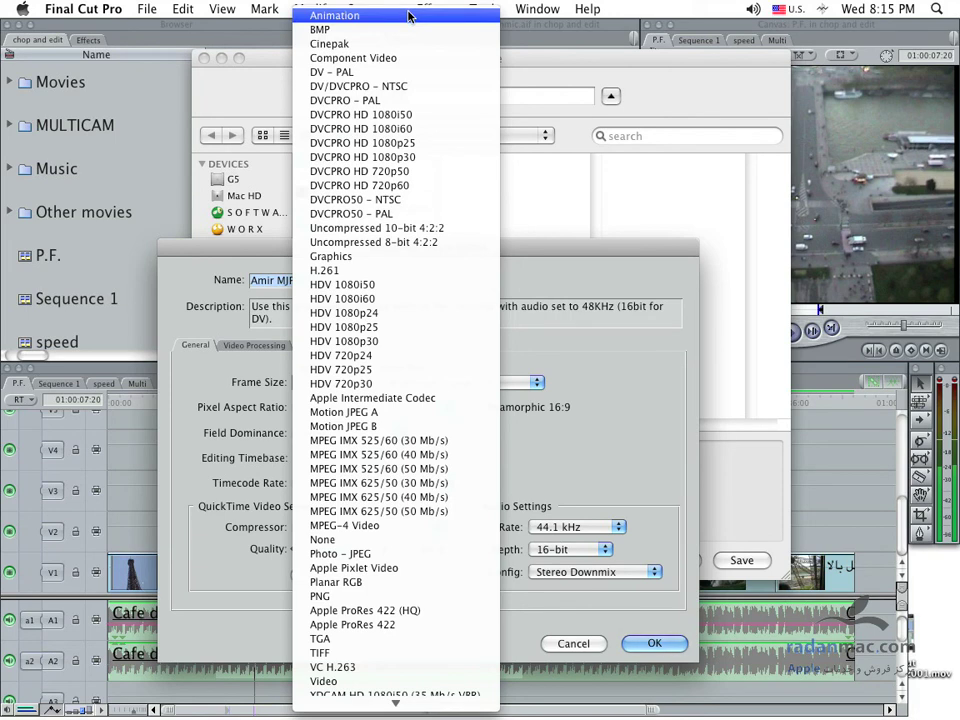
{"action": "scroll", "coordinate": [420, 480], "scroll_direction": "down", "scroll_amount": 3}
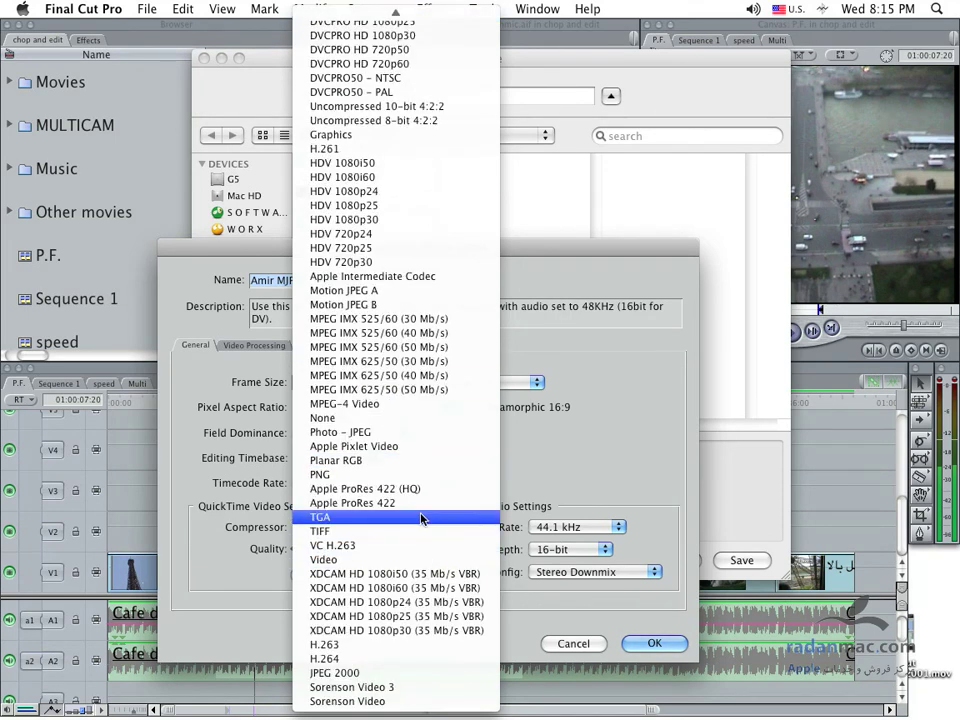
{"action": "scroll", "coordinate": [450, 350], "scroll_direction": "up", "scroll_amount": 2}
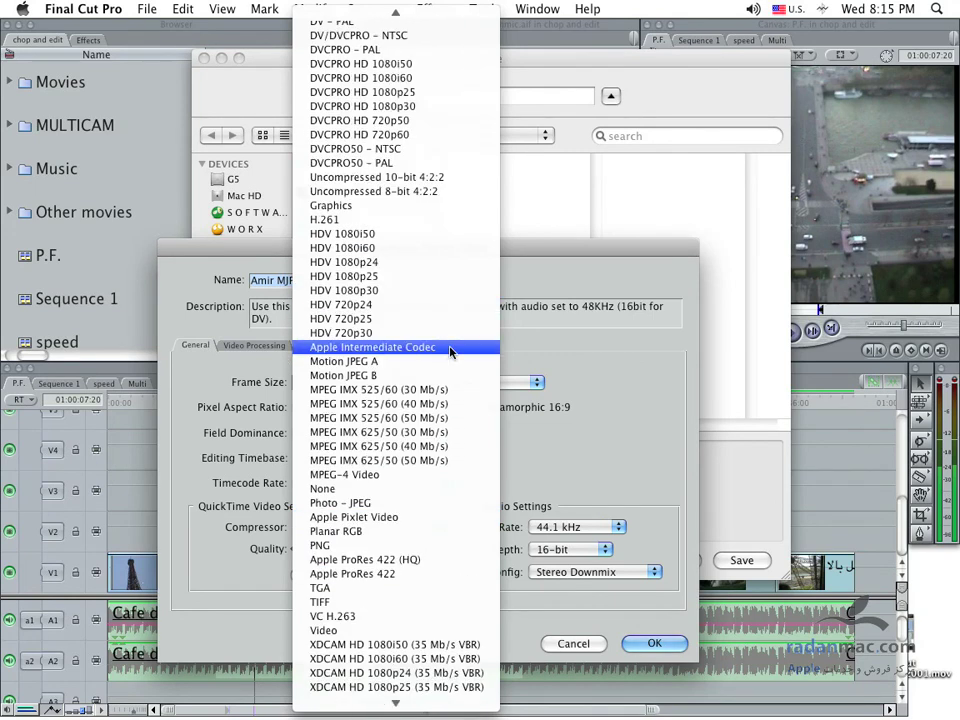
{"action": "scroll", "coordinate": [450, 350], "scroll_direction": "up", "scroll_amount": 2}
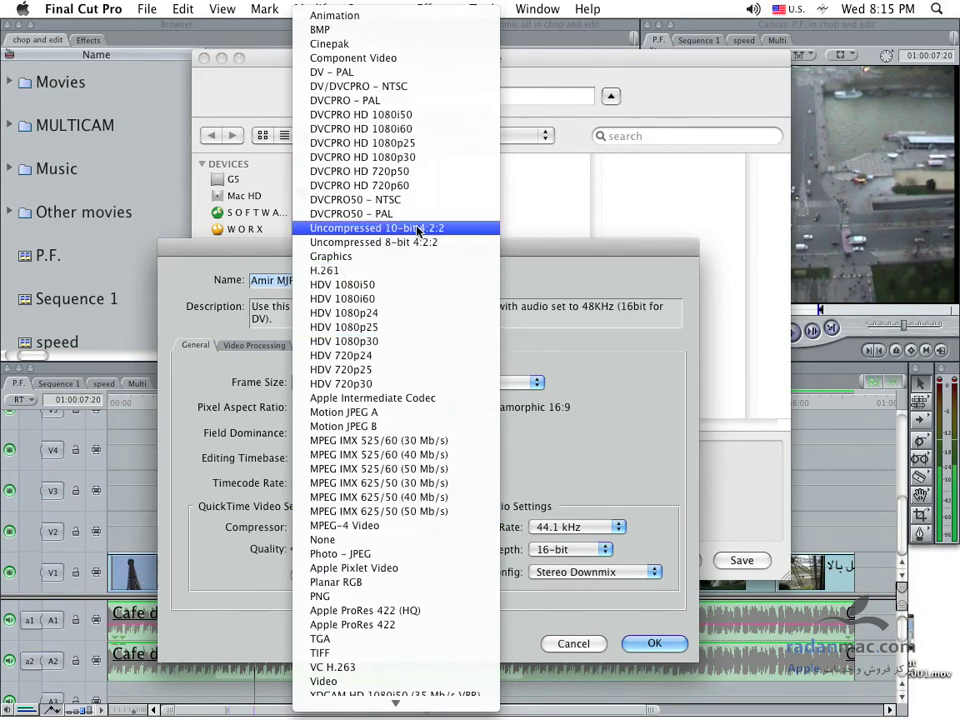
{"action": "left_click", "coordinate": [597, 272]}
Step: Move the preset editor aside and recheck the codec list, leaving H.264 in place
{"action": "left_click_drag", "start_coordinate": [508, 249], "coordinate": [526, 241]}
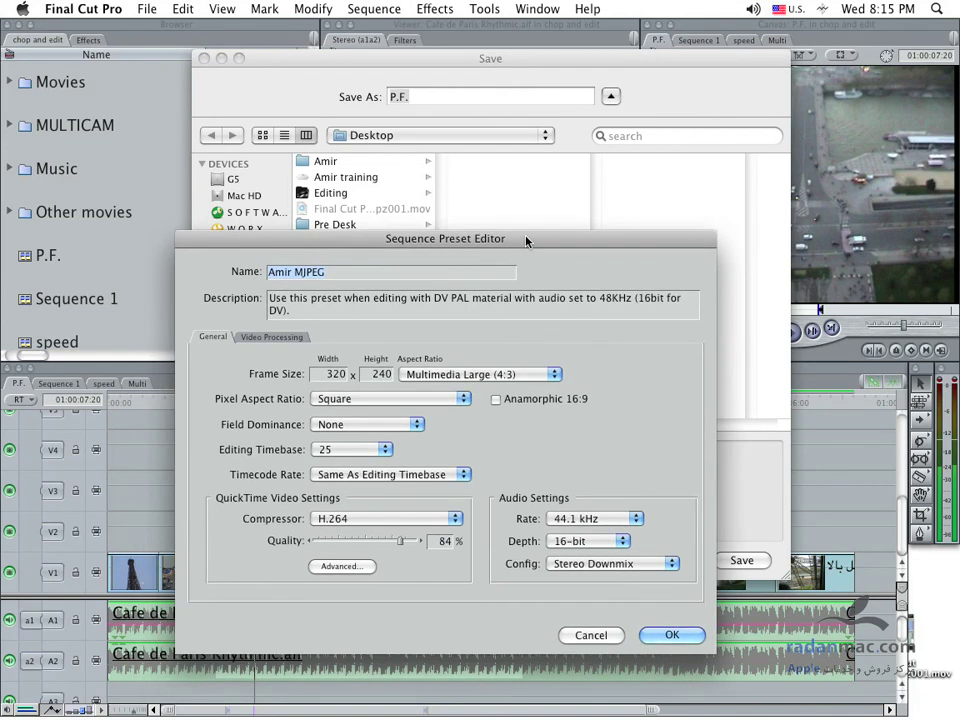
{"action": "left_click_drag", "start_coordinate": [526, 241], "coordinate": [487, 237]}
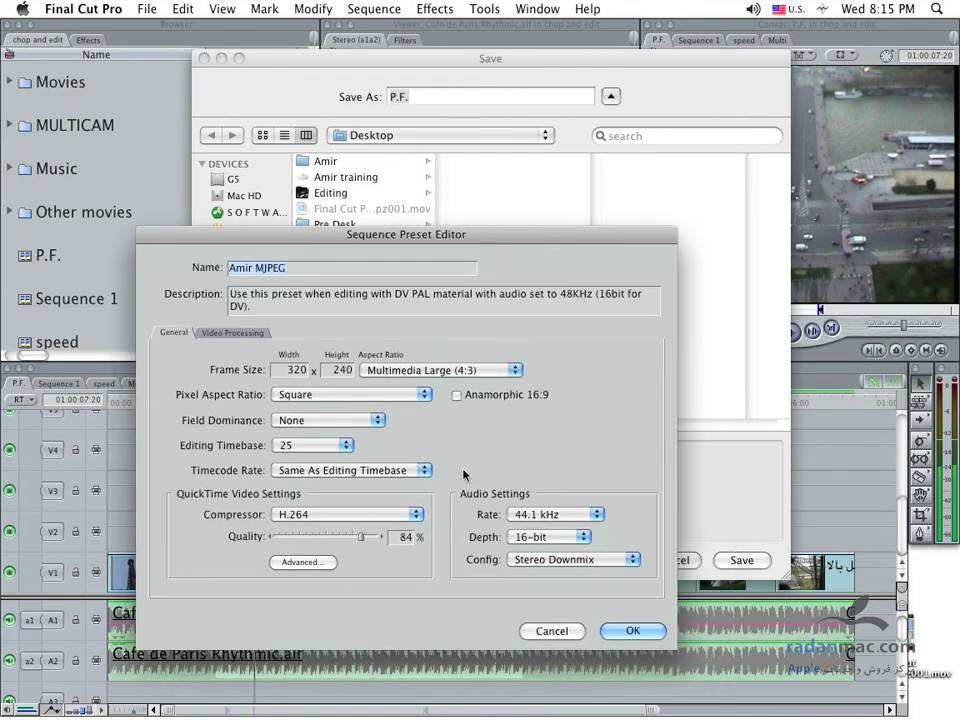
{"action": "left_click", "coordinate": [396, 514]}
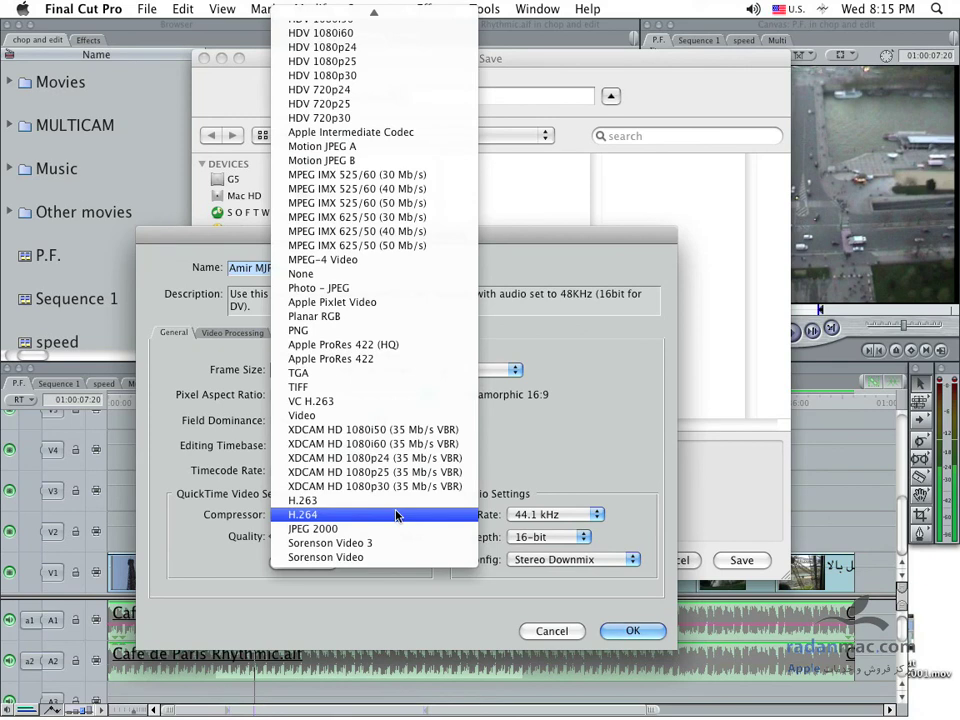
{"action": "left_click", "coordinate": [605, 452]}
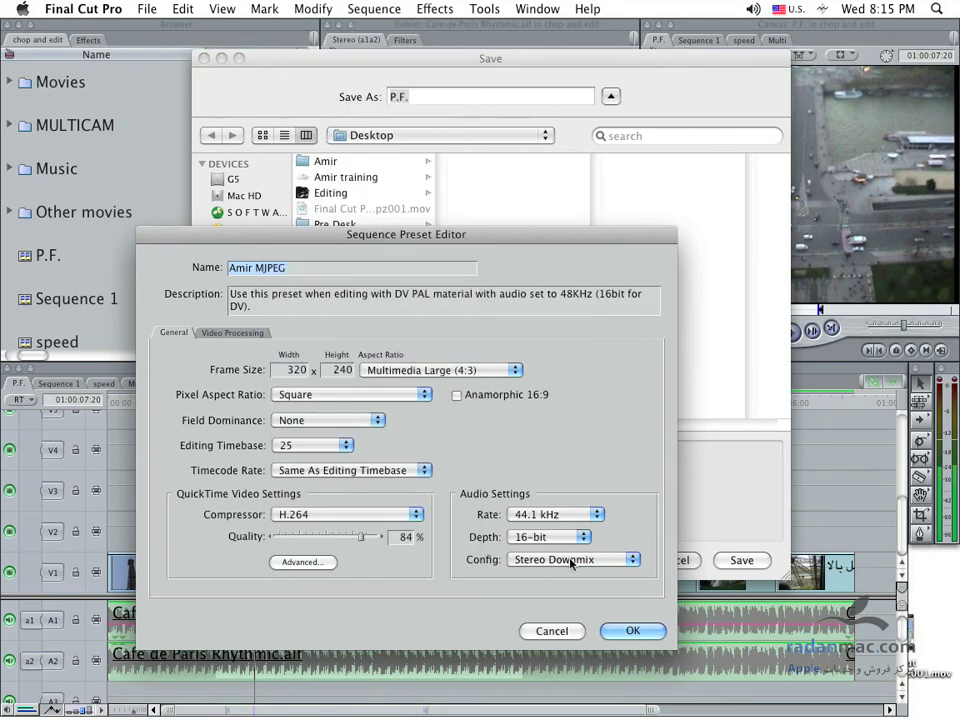
{"action": "left_click", "coordinate": [393, 516]}
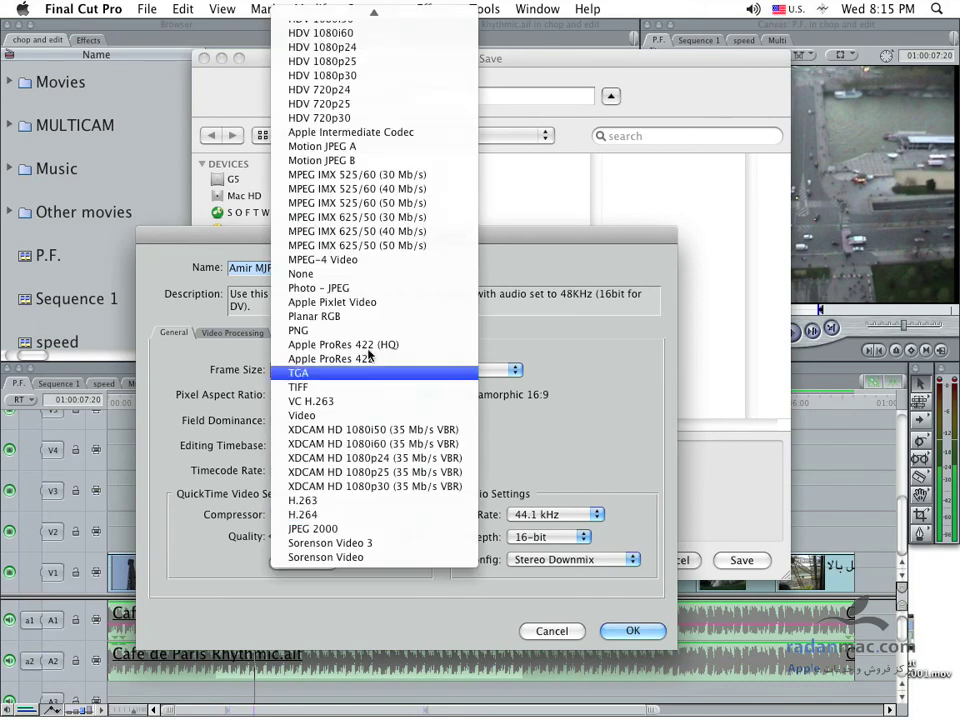
{"action": "mouse_move", "coordinate": [374, 6]}
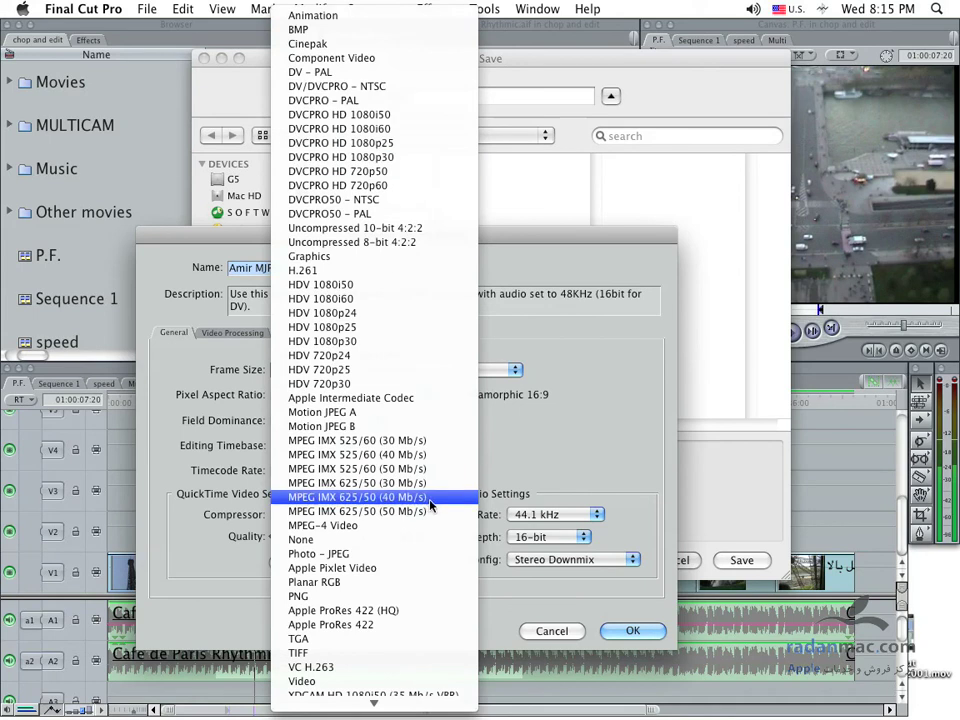
{"action": "mouse_move", "coordinate": [374, 703]}
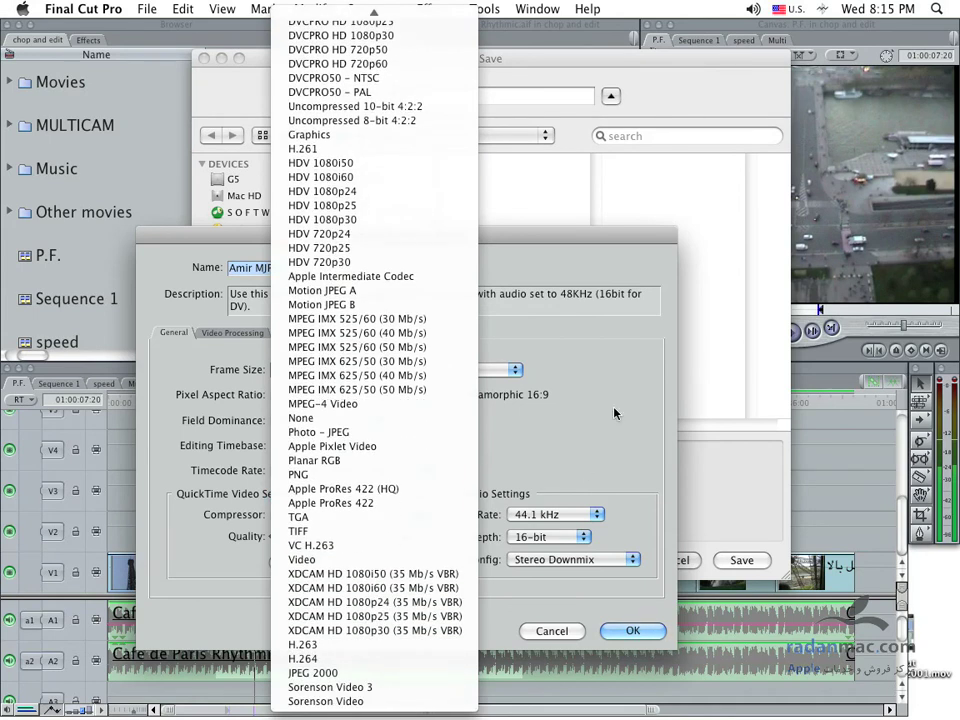
{"action": "left_click", "coordinate": [614, 412]}
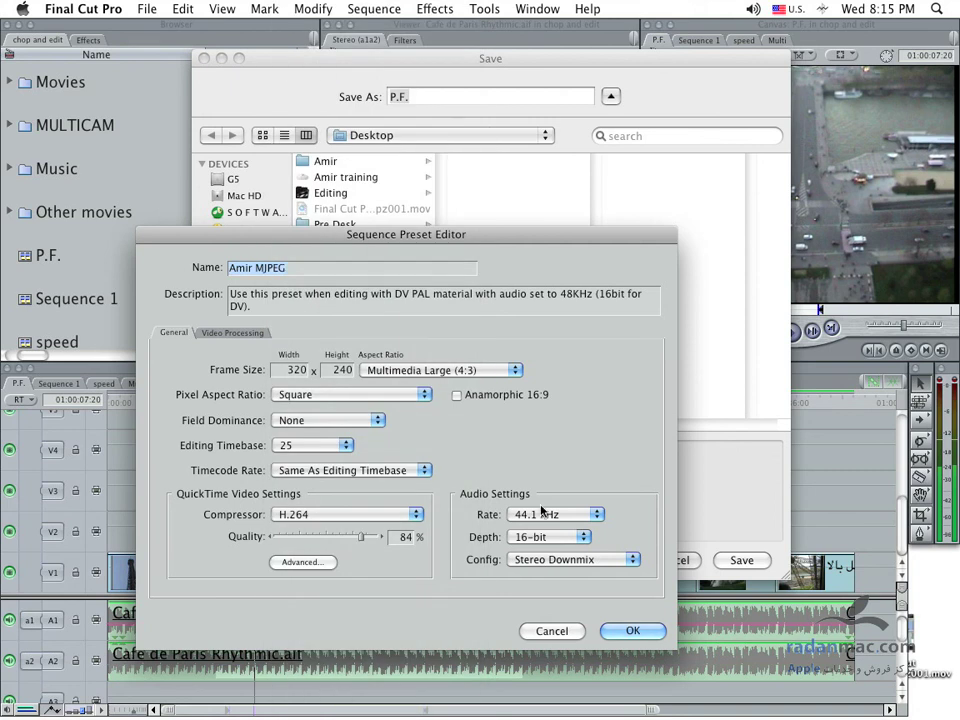
Step: Confirm the custom preset, then try Video Only and Audio Only in the Include list
{"action": "left_click", "coordinate": [640, 632]}
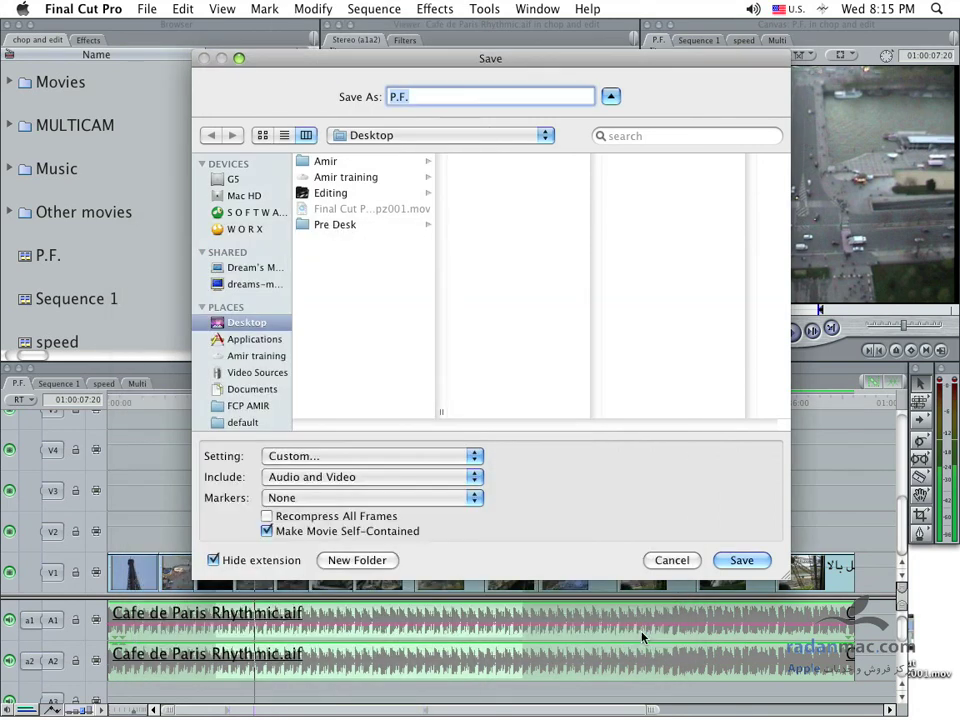
{"action": "left_click_drag", "start_coordinate": [321, 59], "coordinate": [338, 62]}
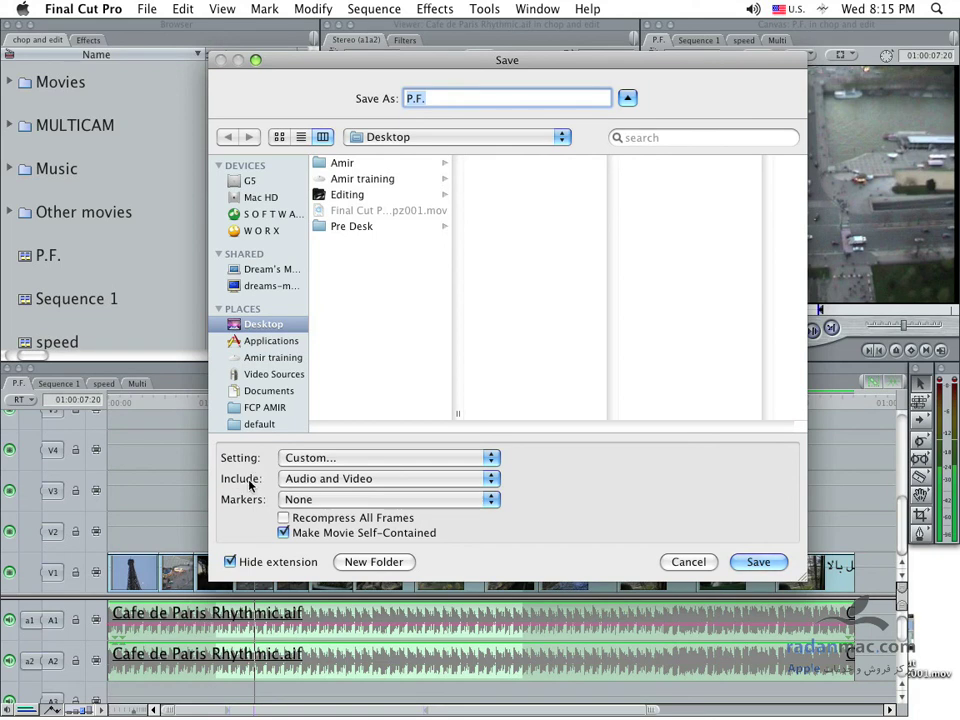
{"action": "left_click", "coordinate": [389, 480]}
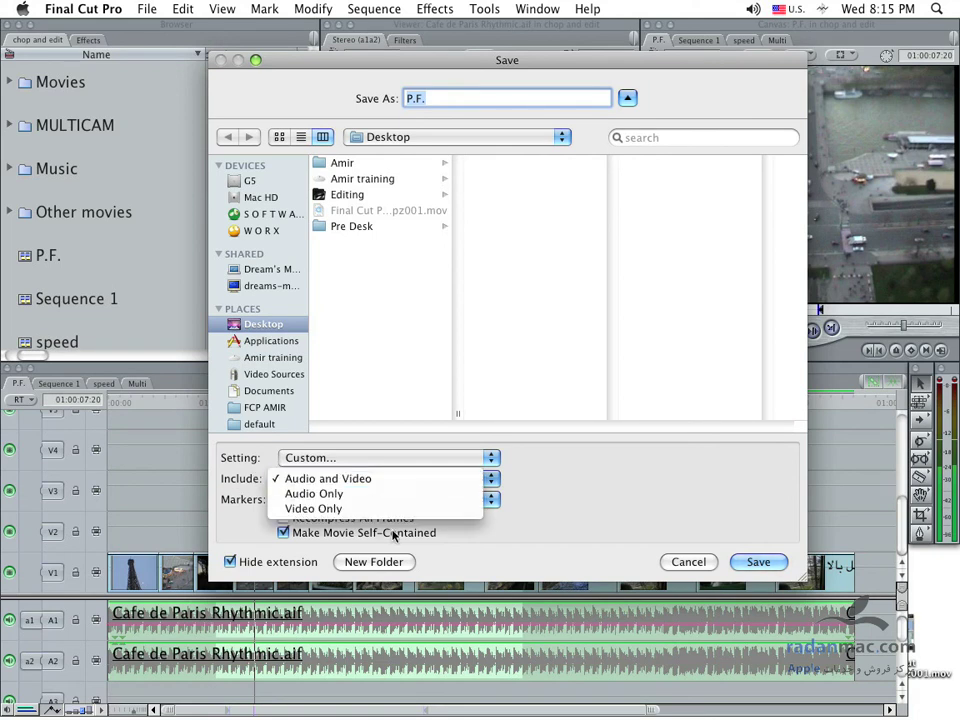
{"action": "left_click", "coordinate": [386, 517]}
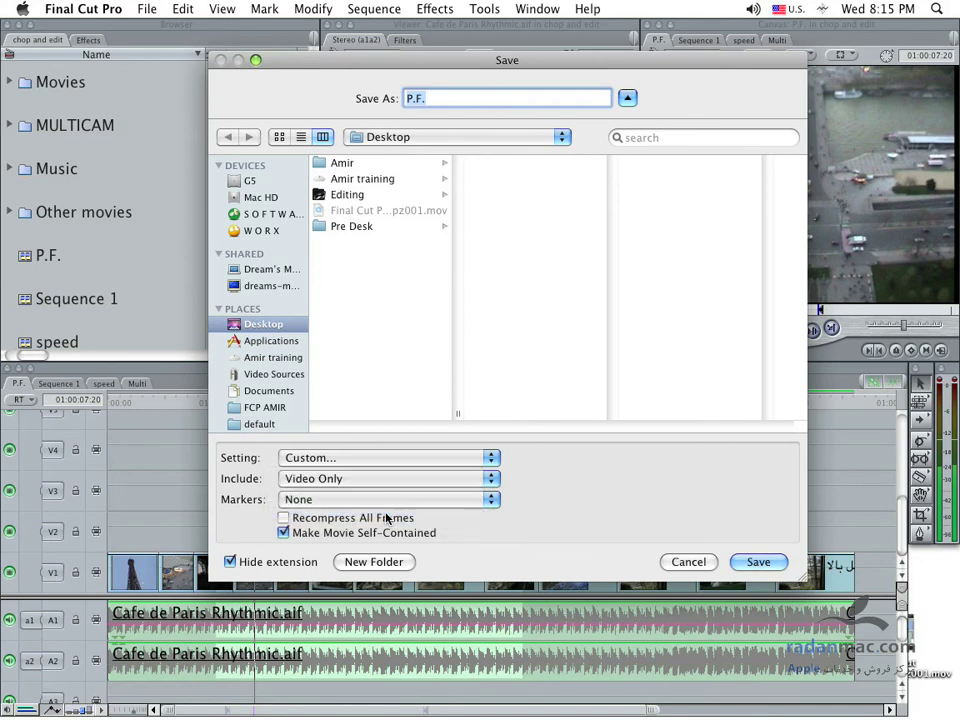
{"action": "left_click", "coordinate": [389, 478]}
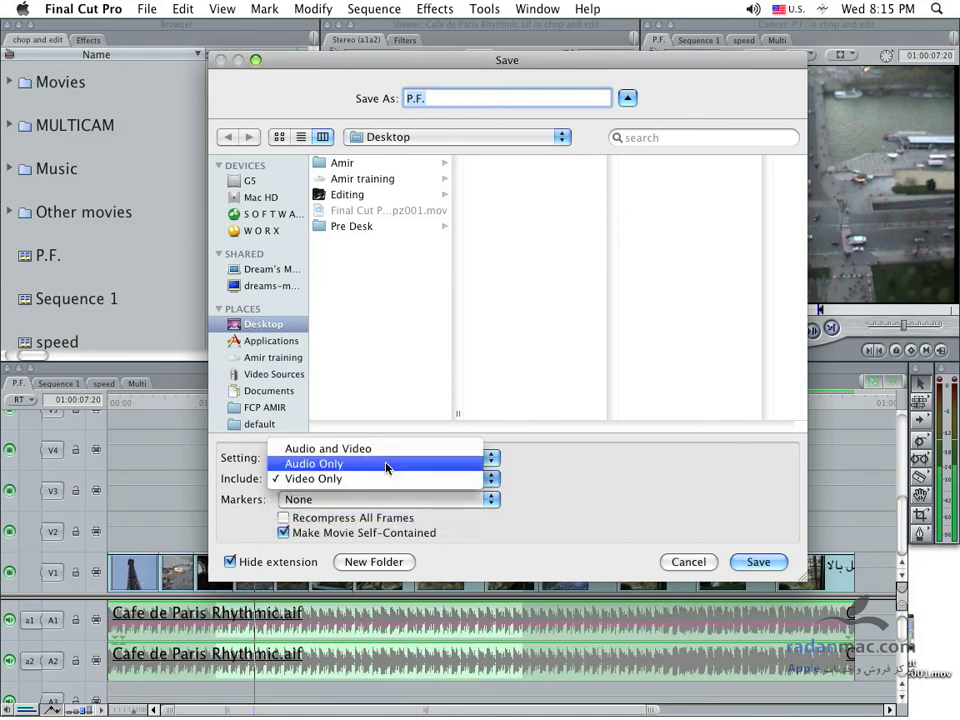
{"action": "left_click", "coordinate": [386, 466]}
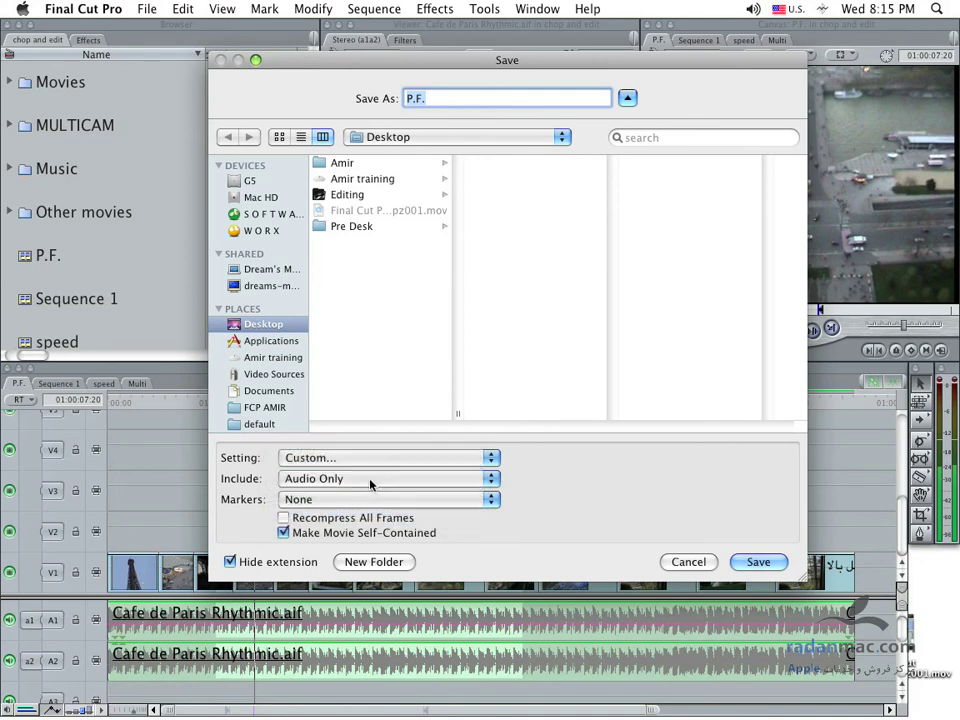
Step: Set Include back to Audio and Video and untick Make Movie Self-Contained
{"action": "left_click", "coordinate": [369, 480]}
{"action": "left_click", "coordinate": [312, 464]}
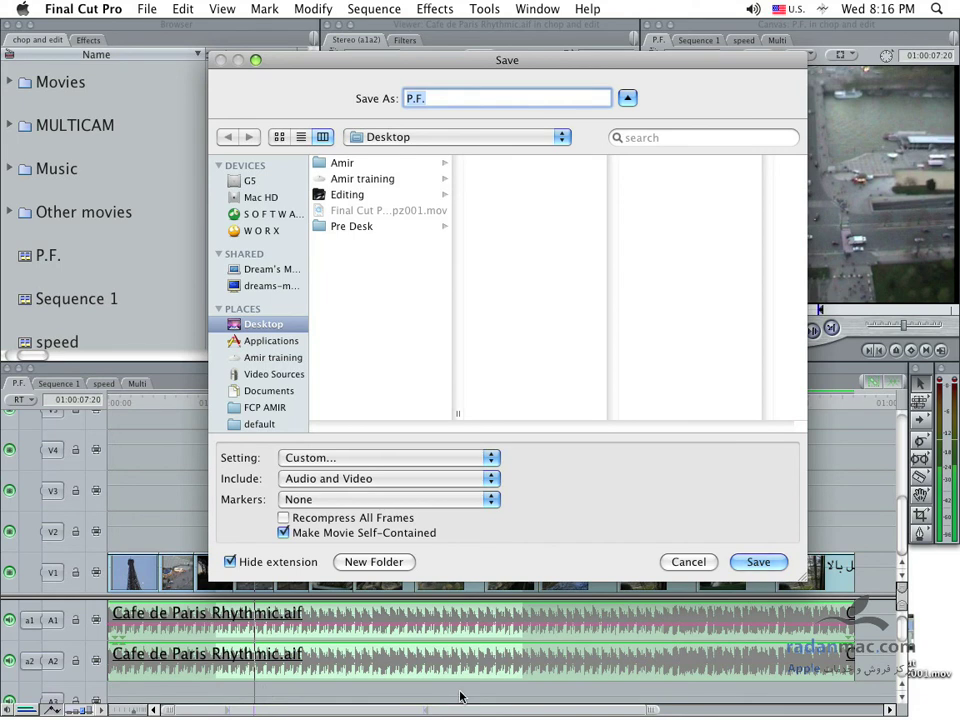
{"action": "left_click", "coordinate": [298, 544]}
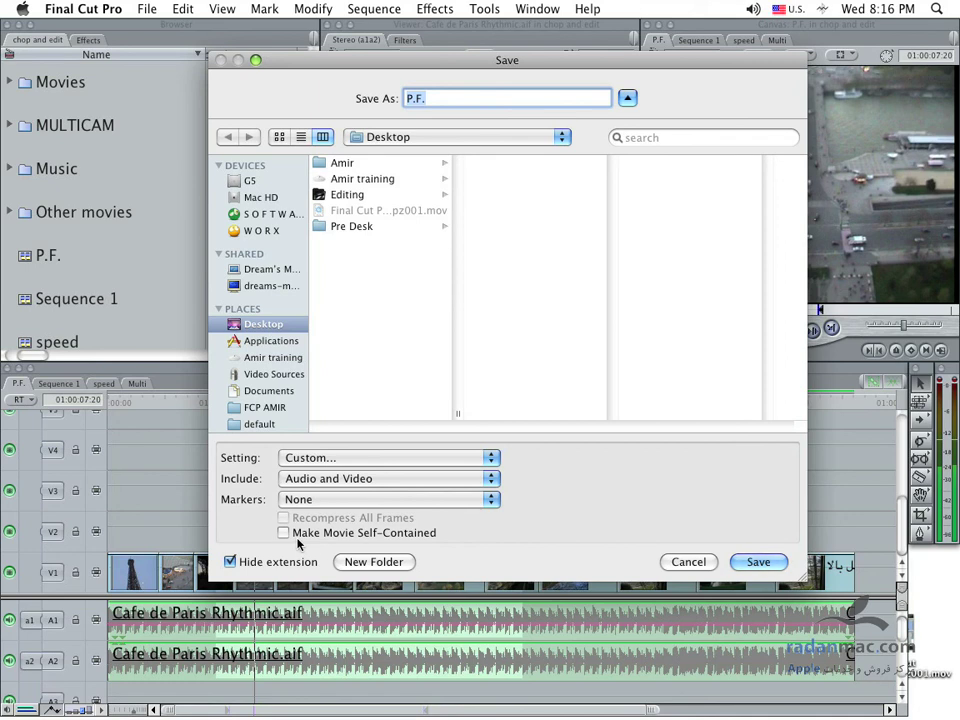
Step: Cancel the export, move the playhead to 01:00:10:17, and select the V1 clip there
{"action": "left_click", "coordinate": [688, 561]}
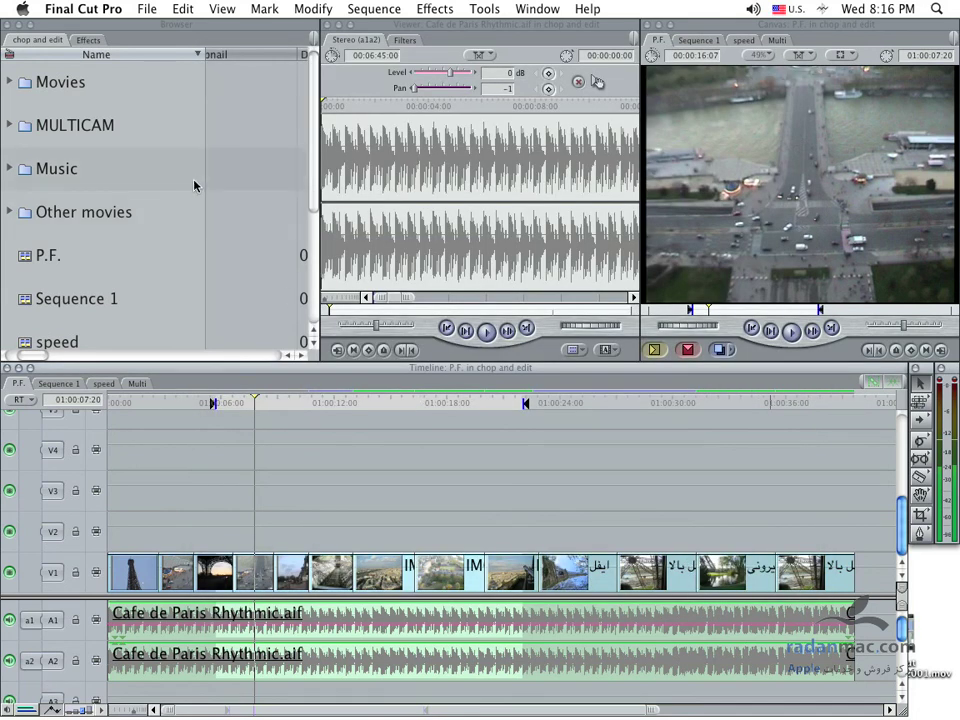
{"action": "left_click", "coordinate": [241, 405]}
{"action": "left_click_drag", "start_coordinate": [241, 405], "coordinate": [296, 410]}
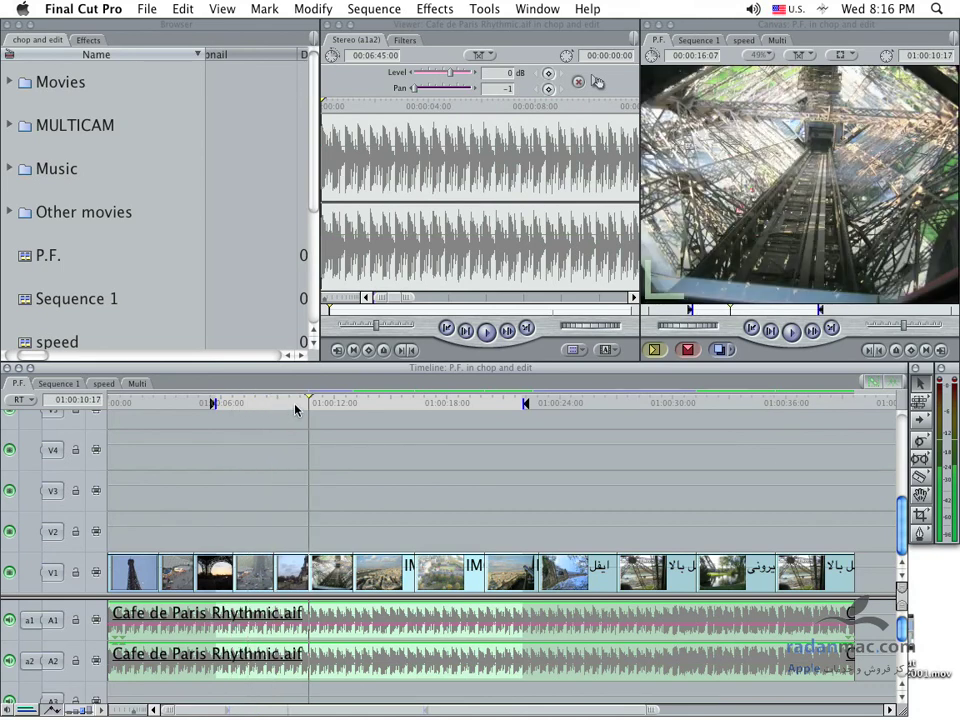
{"action": "left_click", "coordinate": [334, 578]}
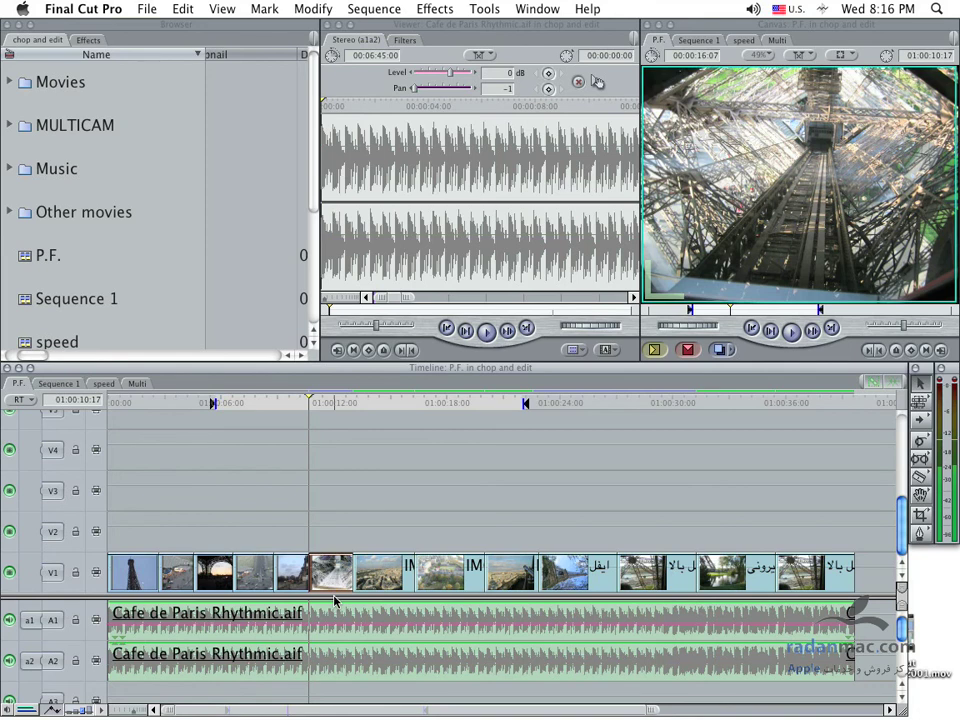
{"action": "left_click", "coordinate": [145, 9]}
Step: Start a QuickTime Movie export, toggle Make Movie Self-Contained off, on and off, then cancel
{"action": "mouse_move", "coordinate": [222, 269]}
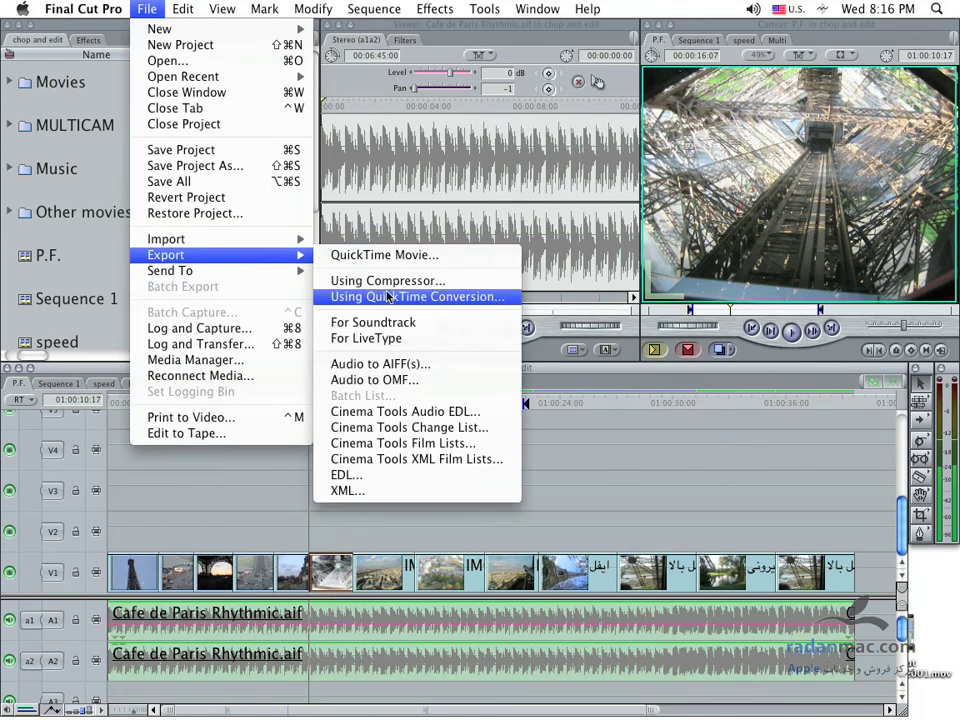
{"action": "left_click", "coordinate": [399, 254]}
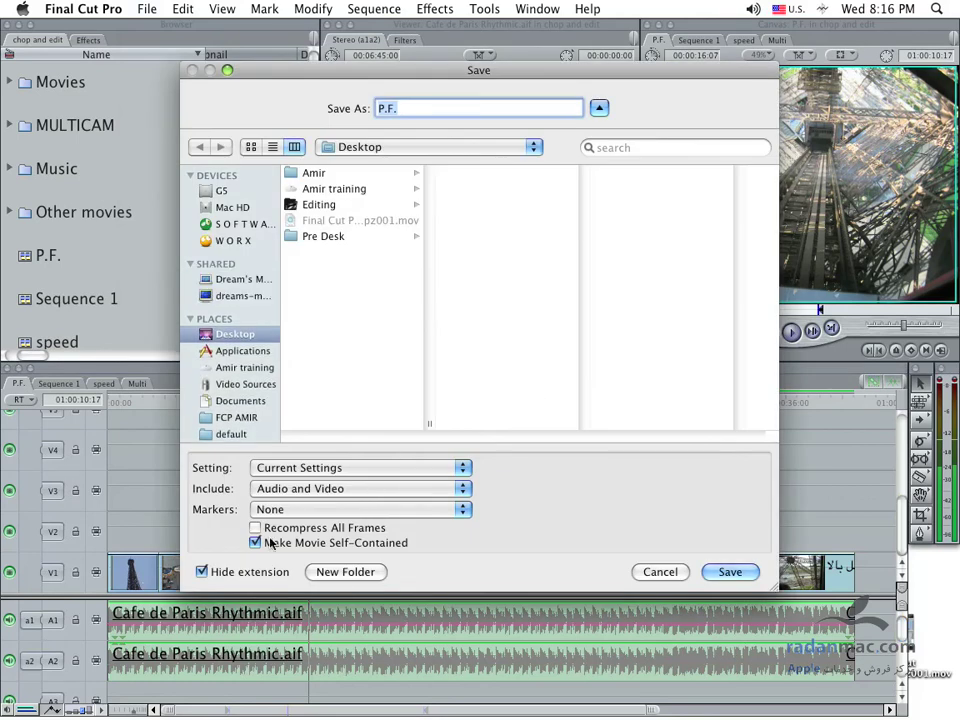
{"action": "left_click", "coordinate": [272, 543]}
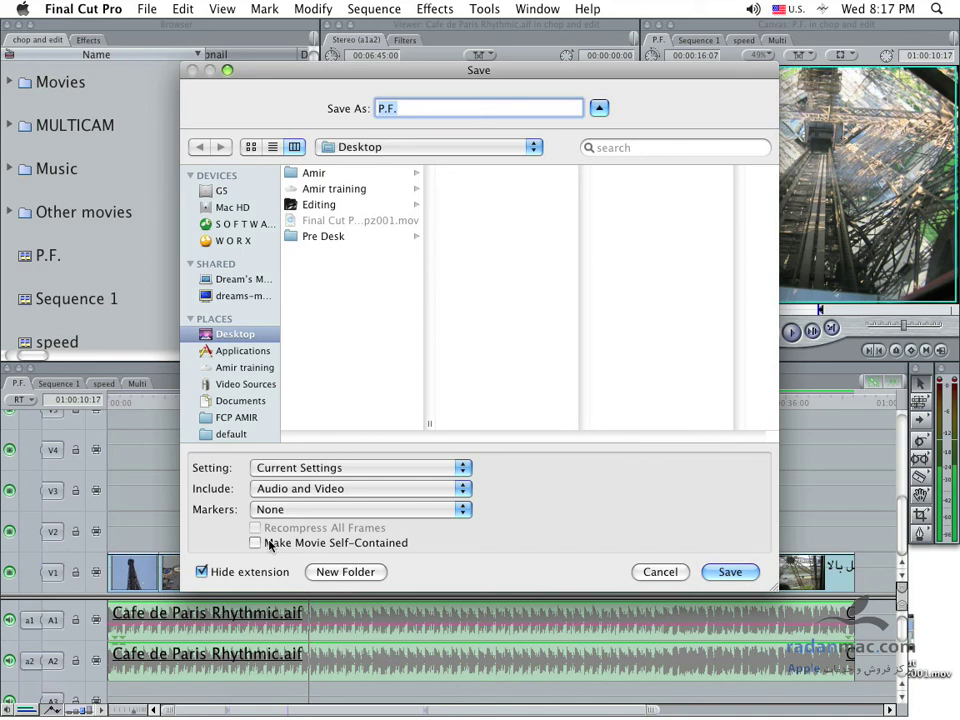
{"action": "left_click", "coordinate": [271, 546]}
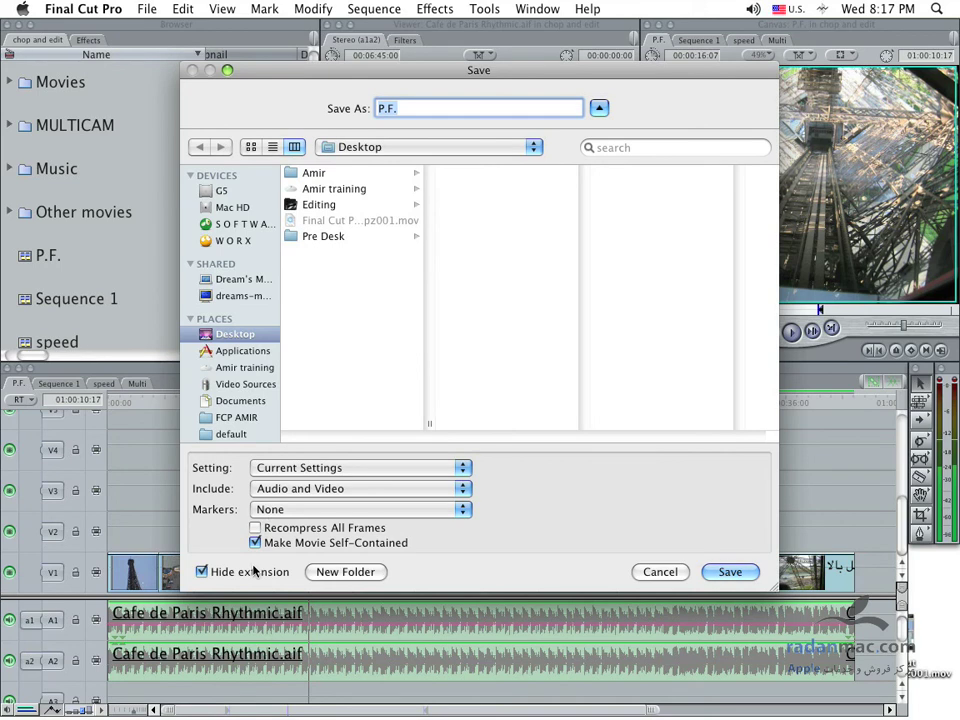
{"action": "left_click", "coordinate": [255, 543]}
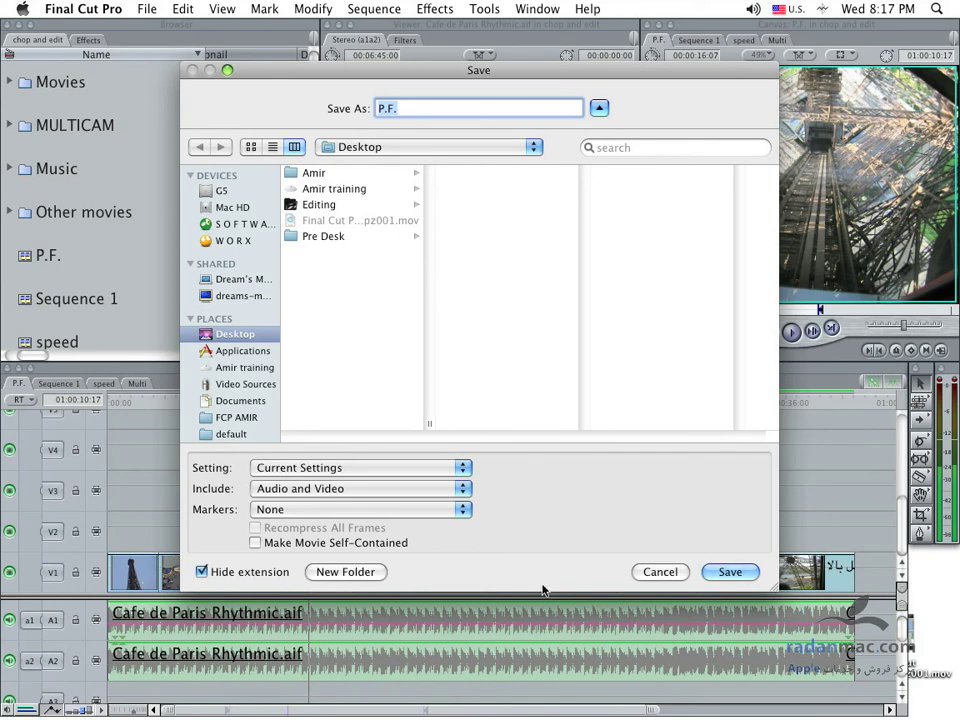
{"action": "left_click", "coordinate": [652, 573]}
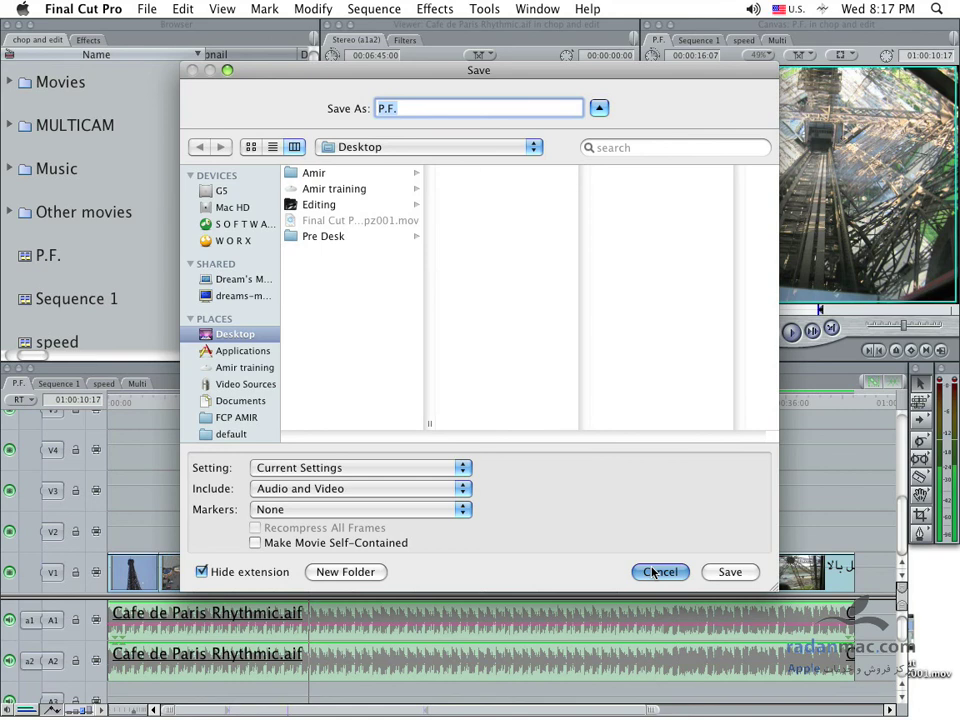
{"action": "left_click", "coordinate": [652, 573]}
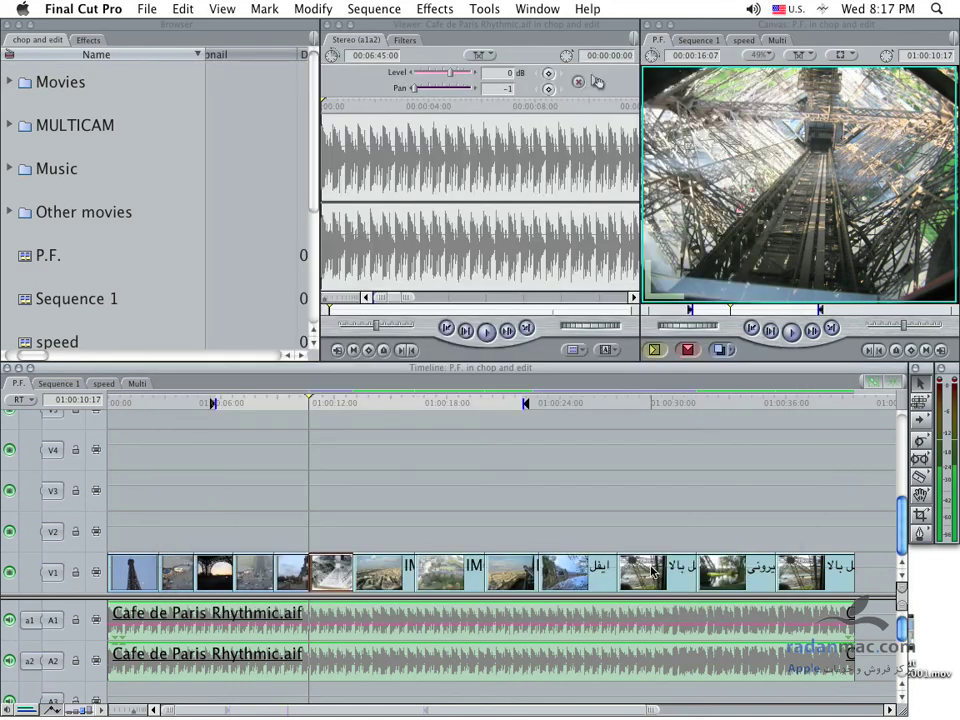